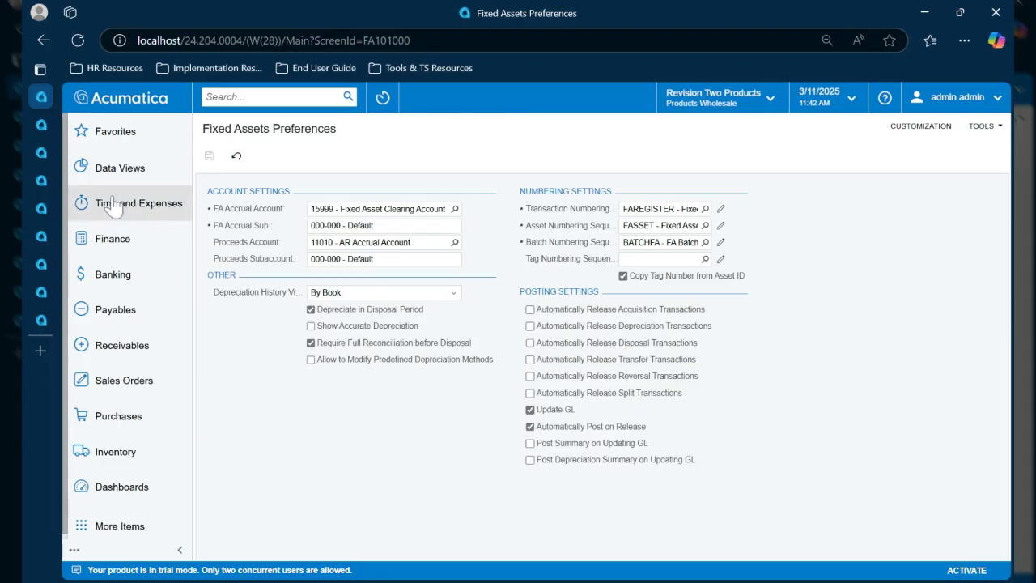
Check the account on each line of the Land and Building Acquisition bill in Bills and Adjustments and release the bill.
left_click(38, 123)
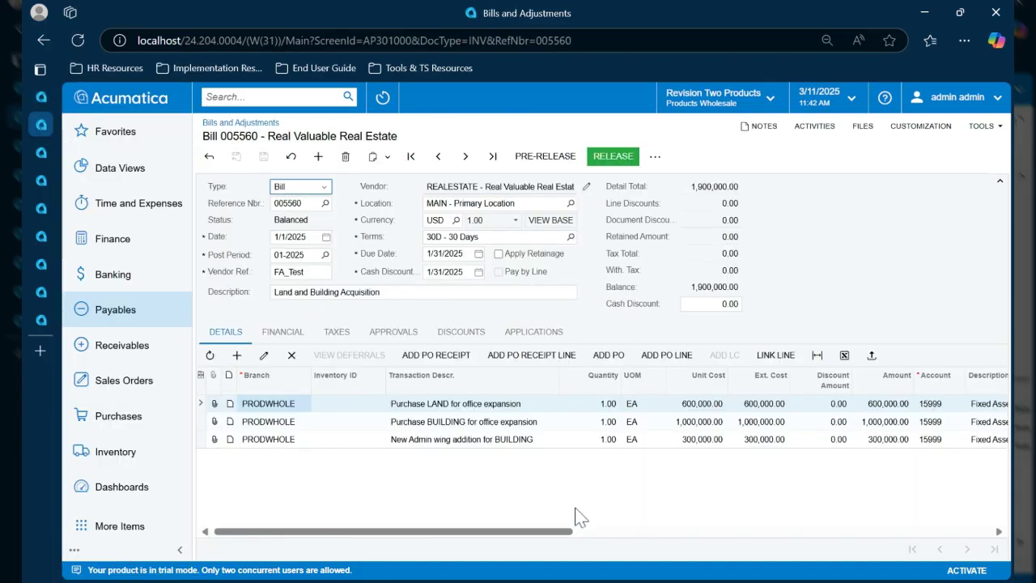
left_click_drag(546, 536, 667, 531)
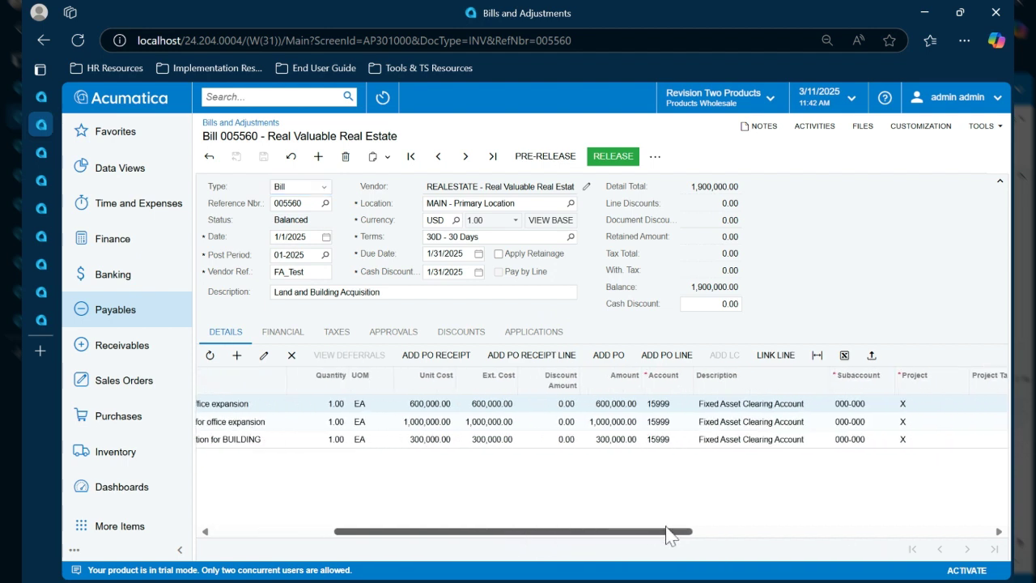
left_click(662, 422)
left_click(661, 438)
left_click(657, 421)
left_click(657, 406)
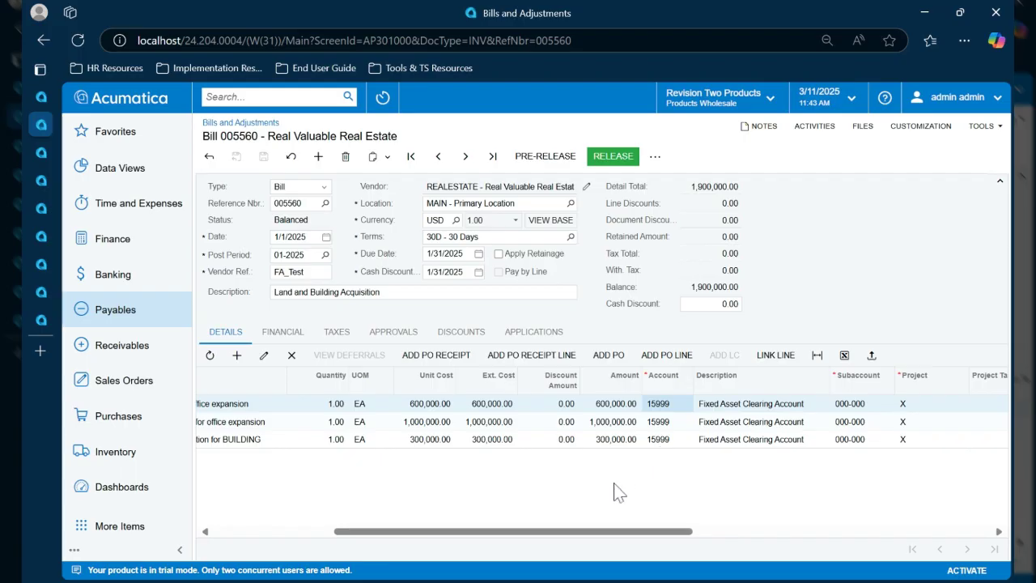
left_click_drag(595, 539, 453, 535)
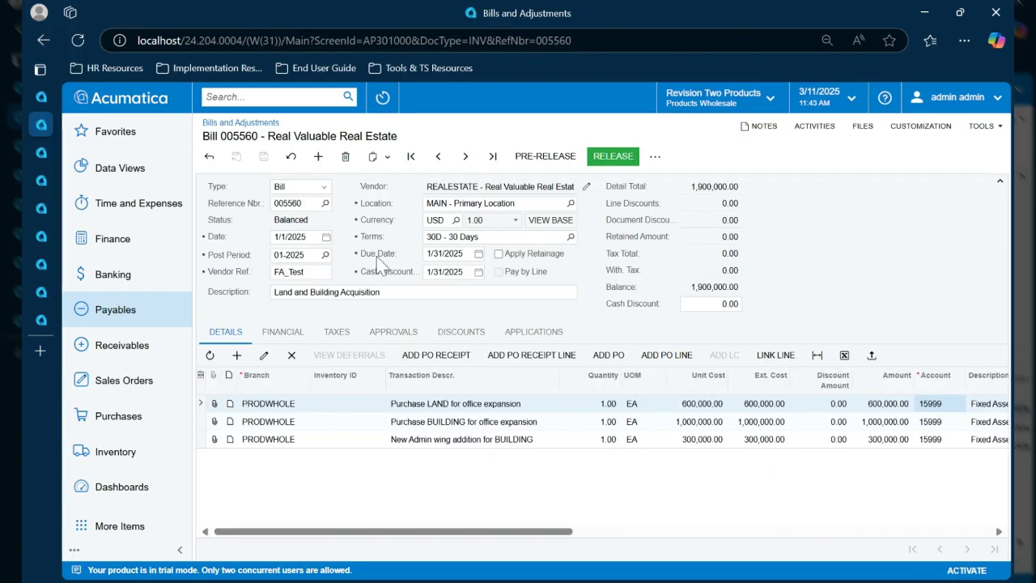
left_click(621, 155)
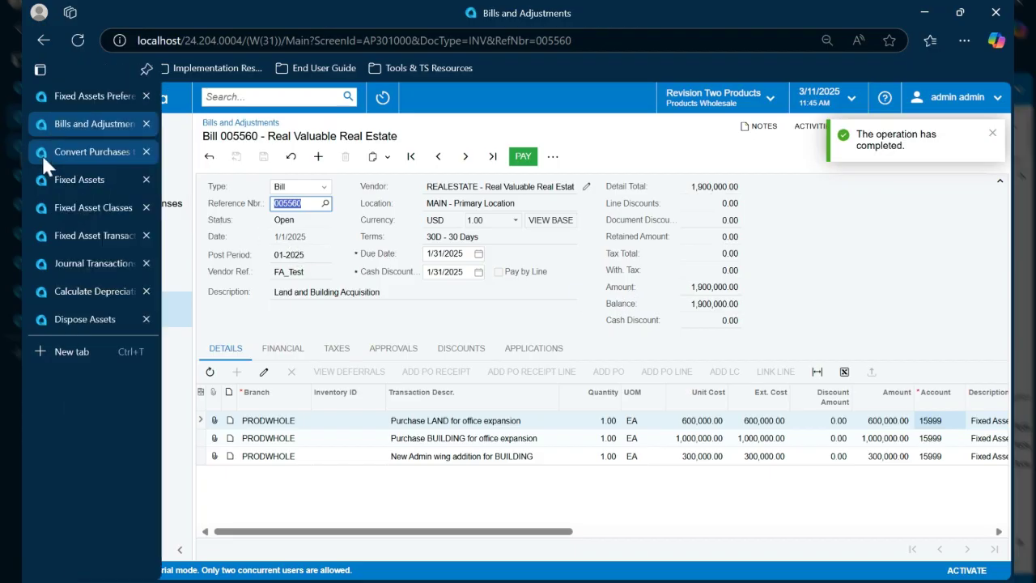
In Convert Purchases to Assets, select the 1,000,000.00 building purchase and add a line for it marked Create Asset.
left_click(43, 159)
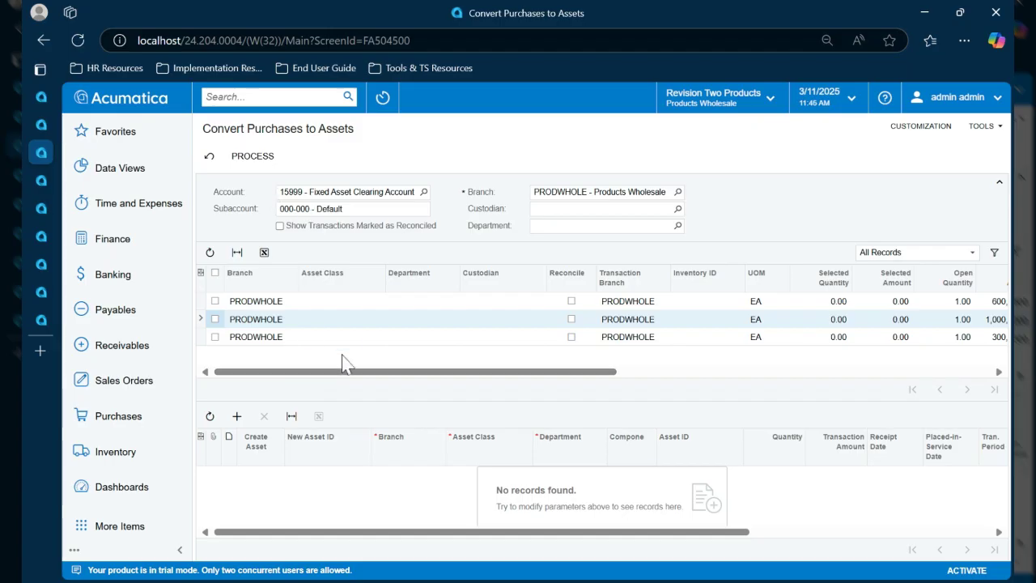
left_click_drag(348, 371, 739, 407)
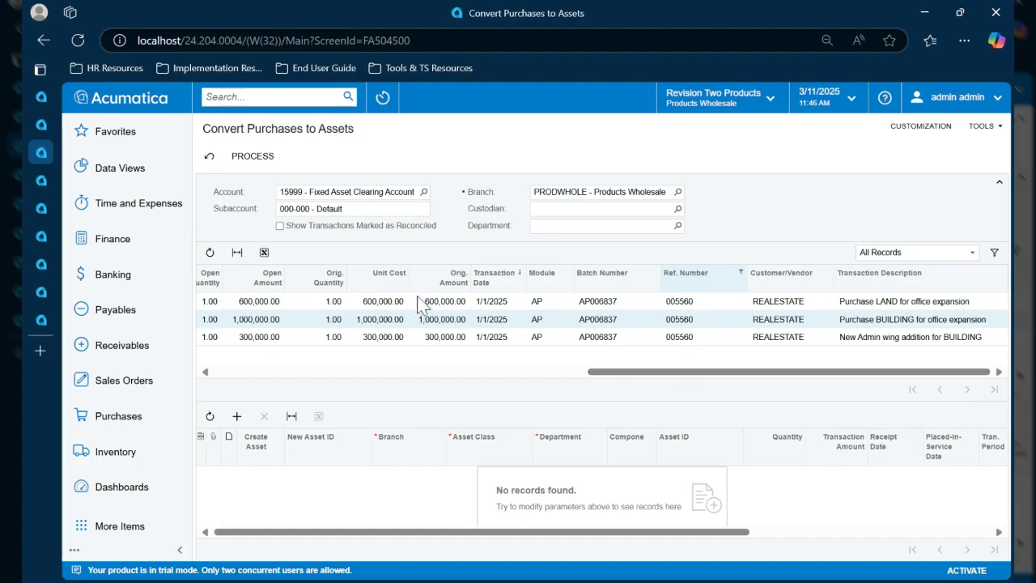
left_click_drag(635, 373, 239, 381)
left_click(214, 319)
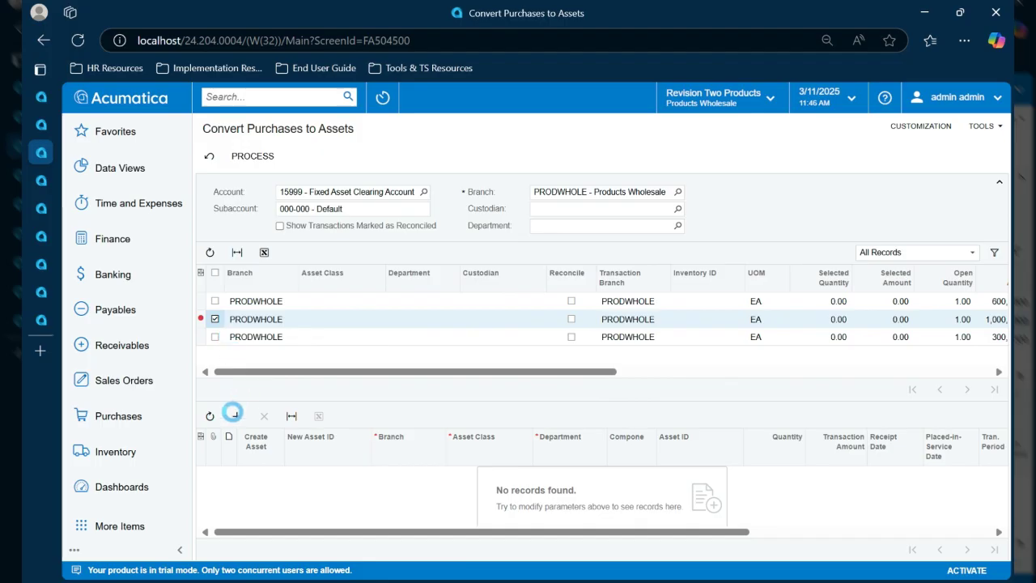
left_click(235, 415)
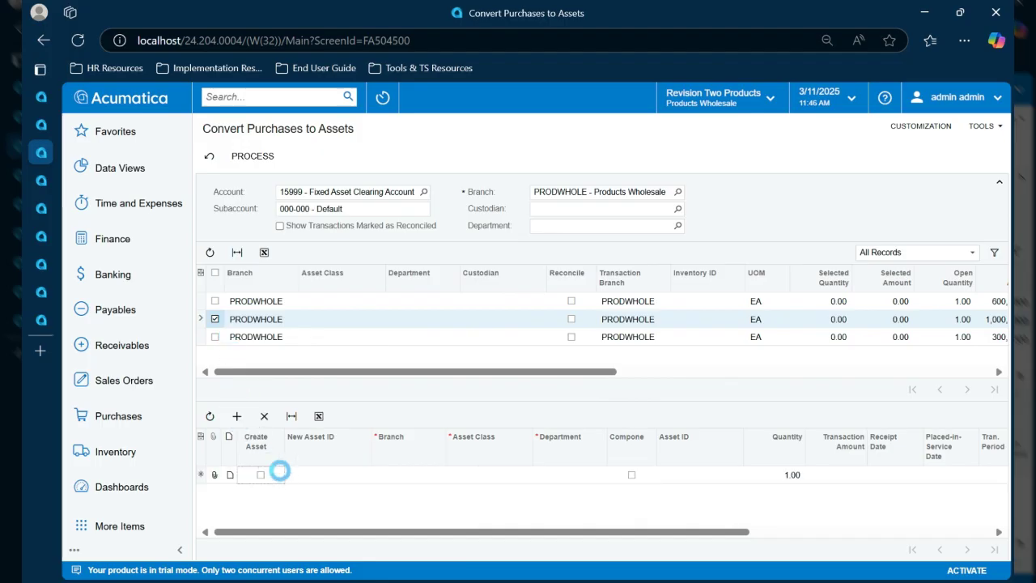
left_click(280, 472)
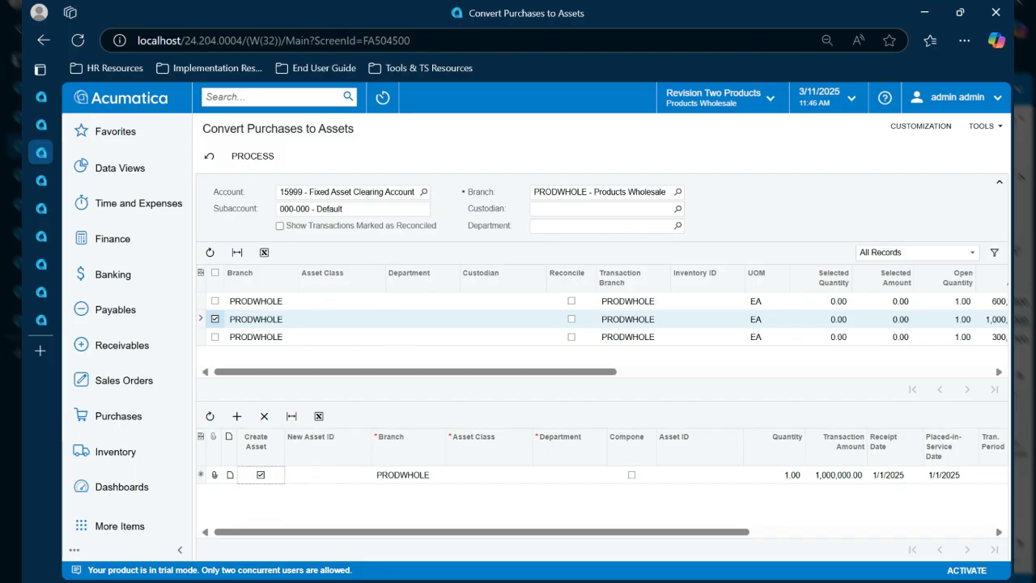
Assign the BUILDING asset class to the new asset line.
left_click(450, 479)
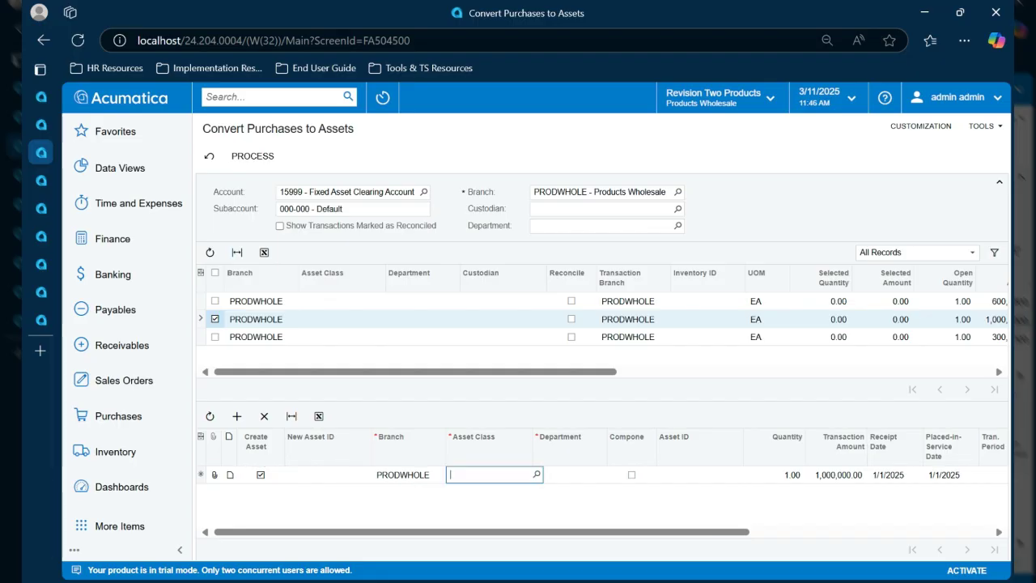
left_click(537, 474)
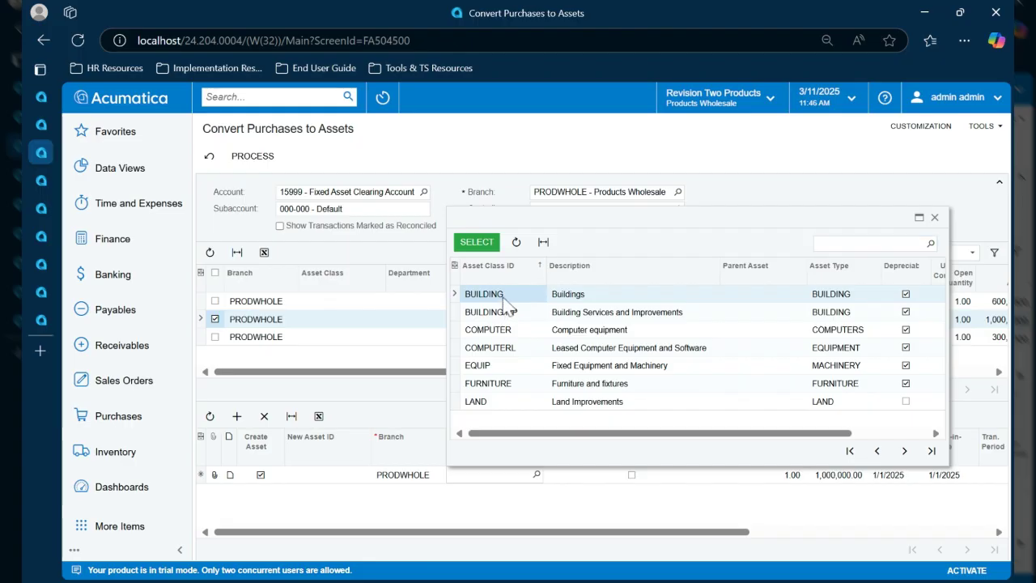
double_click(509, 300)
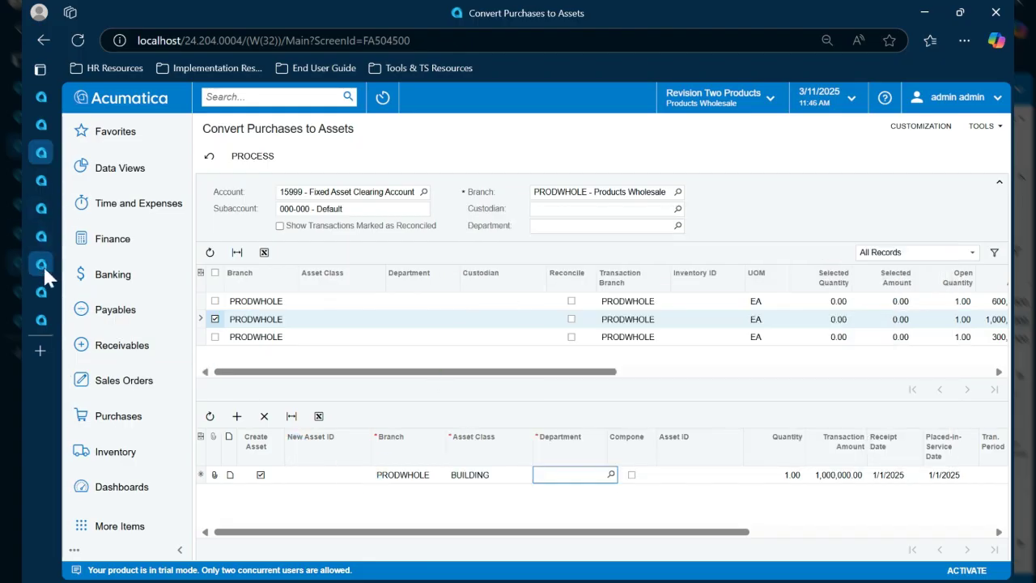
Examine the depreciation and GL account settings of the BUILDING class in Fixed Asset Classes, and return to Convert Purchases to Assets.
mouse_move(42, 264)
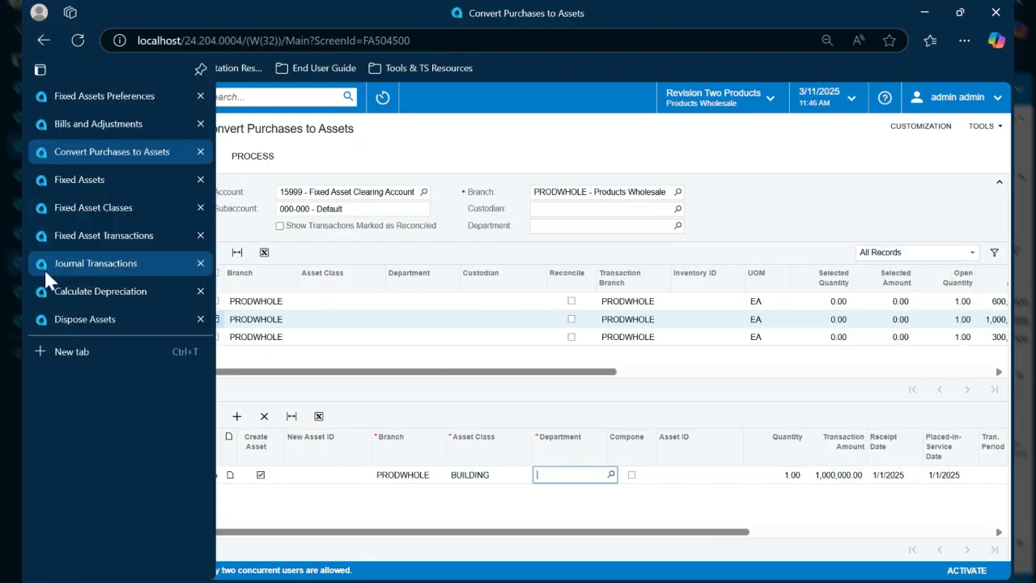
left_click(53, 207)
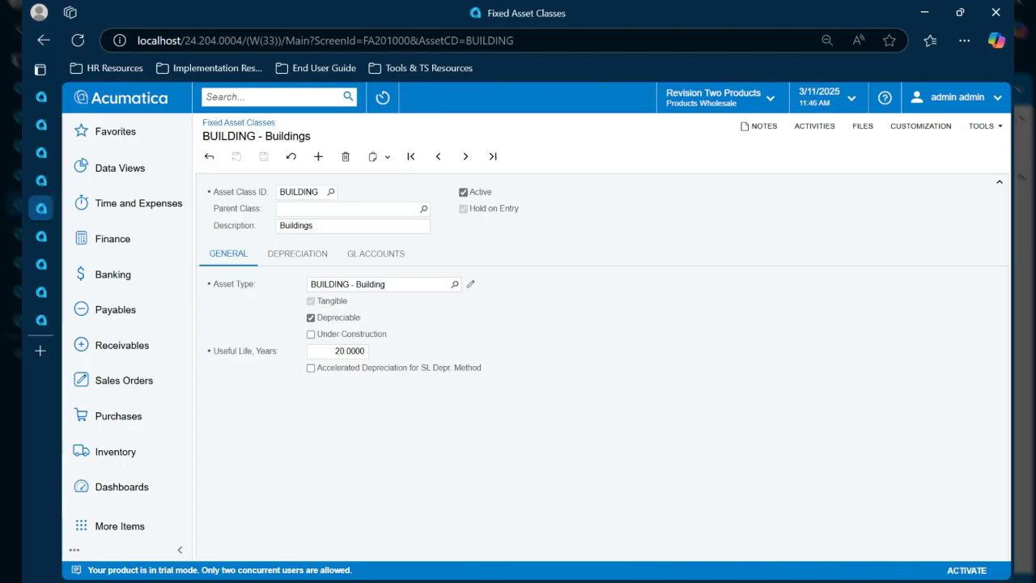
left_click(296, 261)
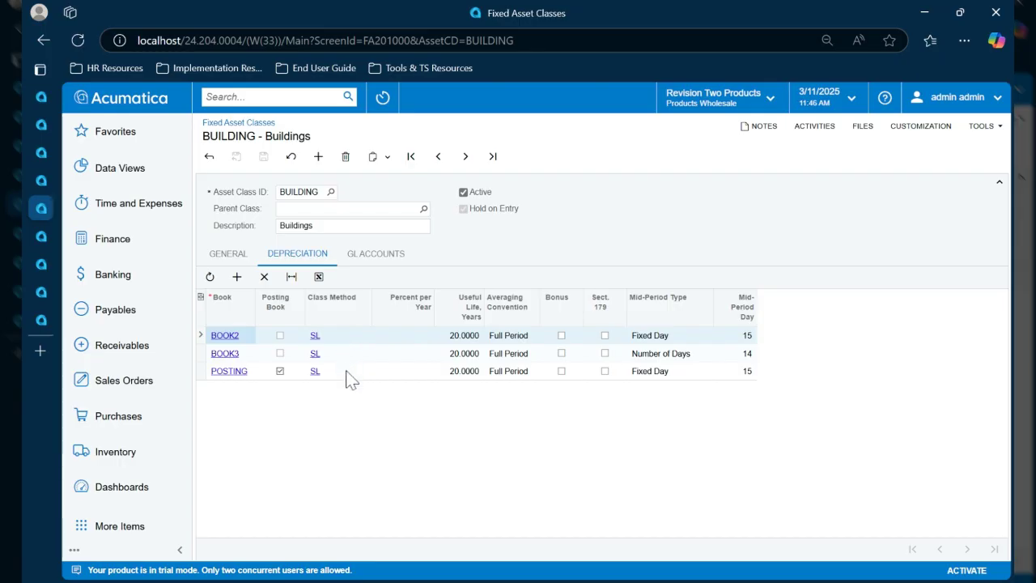
left_click(375, 256)
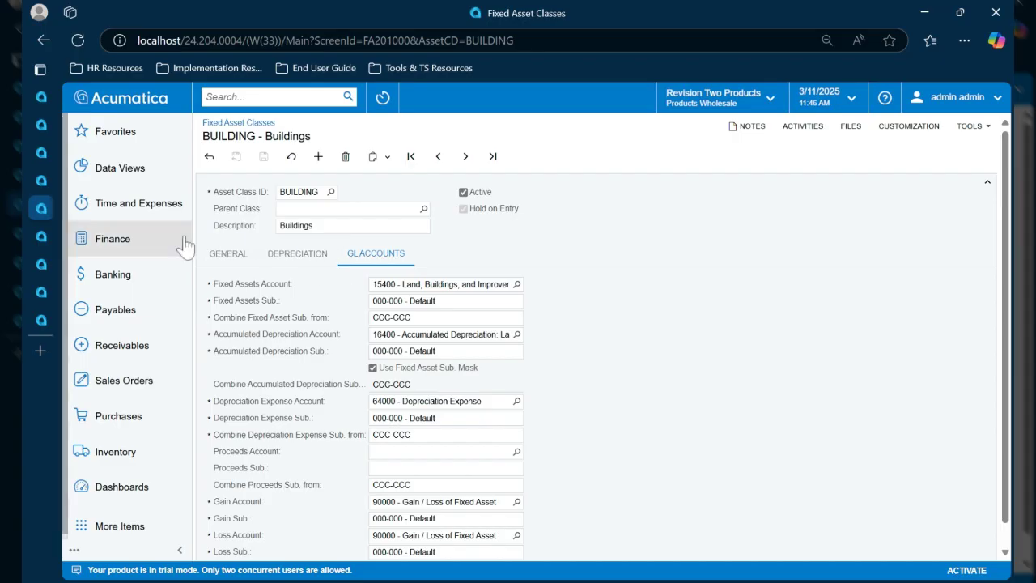
left_click(46, 179)
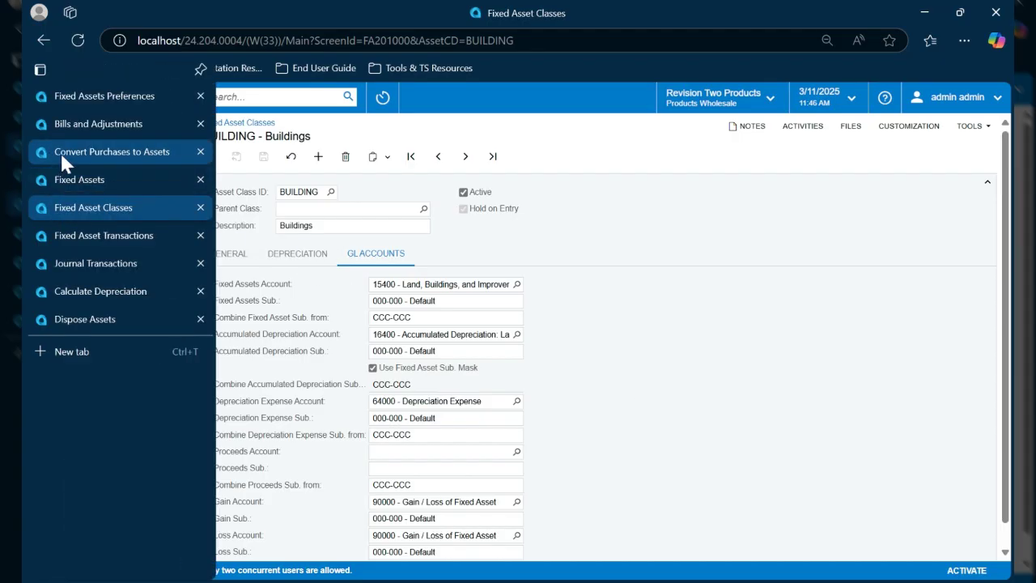
left_click(65, 153)
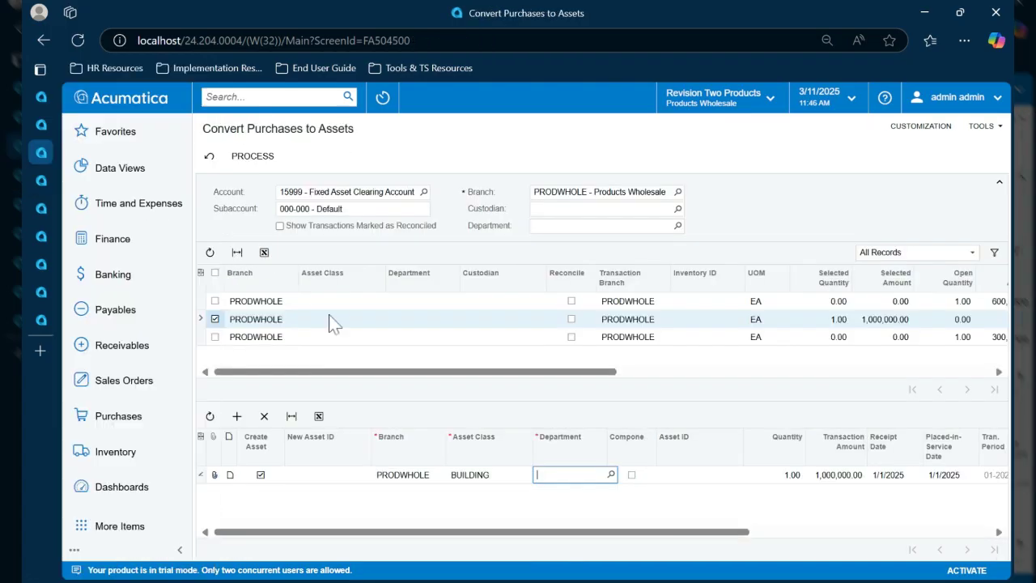
Set the asset line's department to ADMIN and process the purchase conversion.
left_click(611, 476)
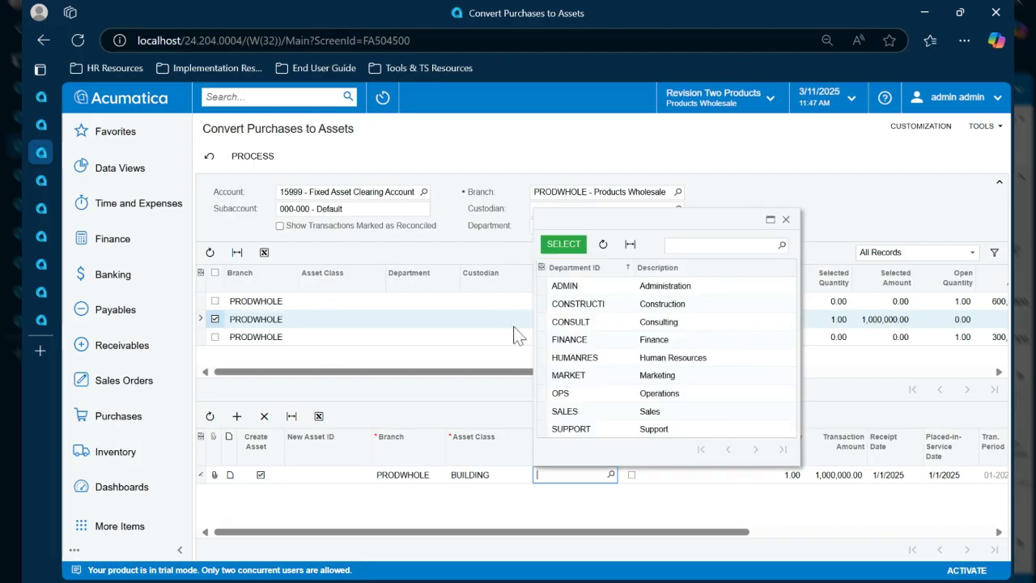
double_click(618, 290)
left_click_drag(708, 544, 915, 548)
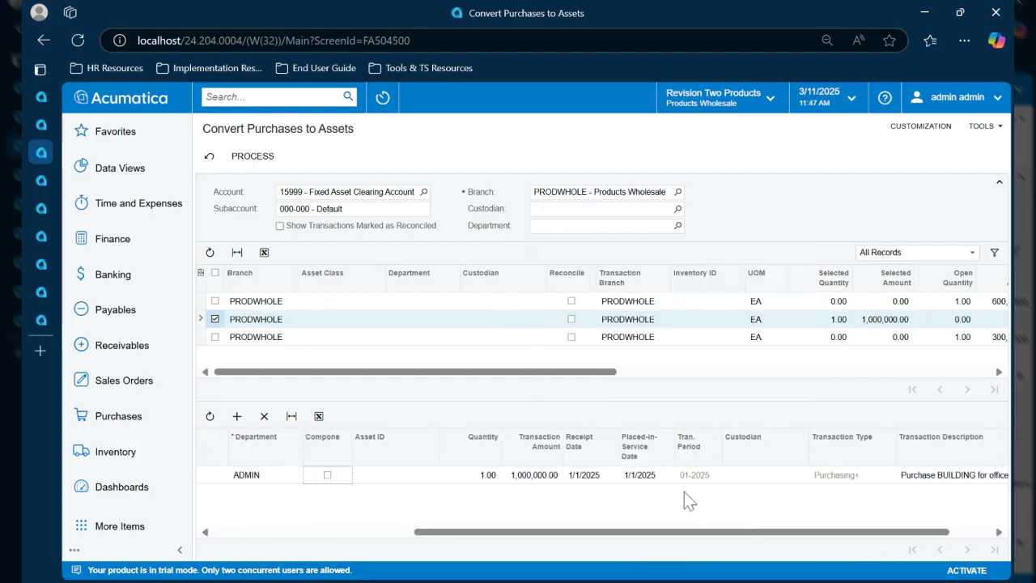
left_click_drag(684, 533, 483, 536)
left_click(243, 166)
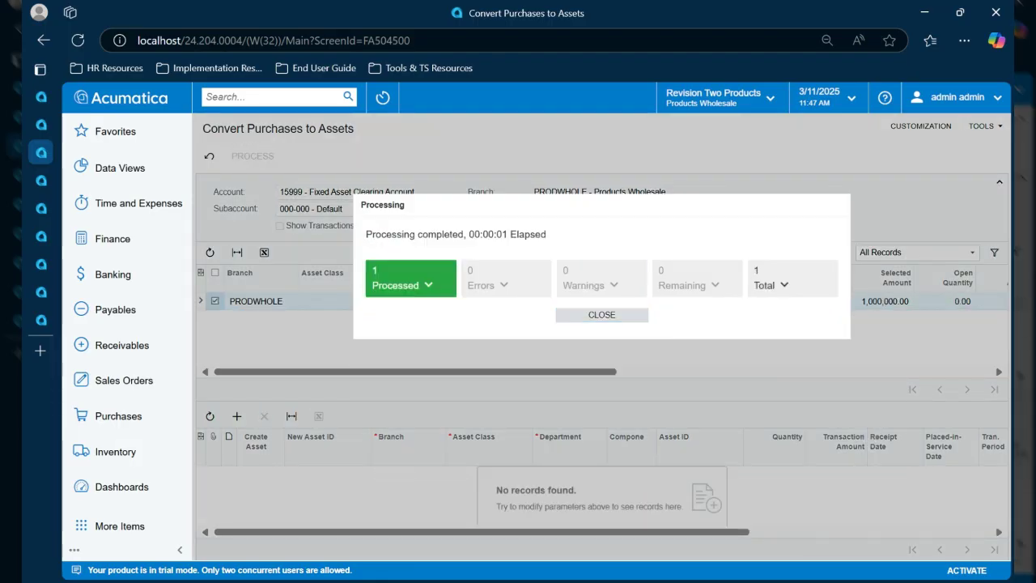
Check the processed record's details and open the new building asset from the refreshed Fixed Assets list.
left_click(437, 288)
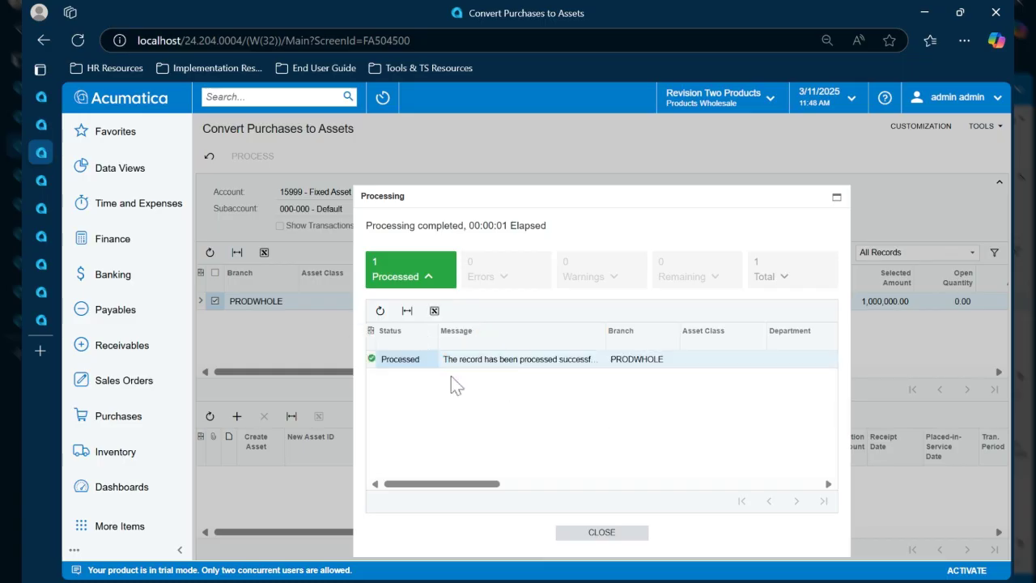
mouse_move(55, 157)
left_click(81, 180)
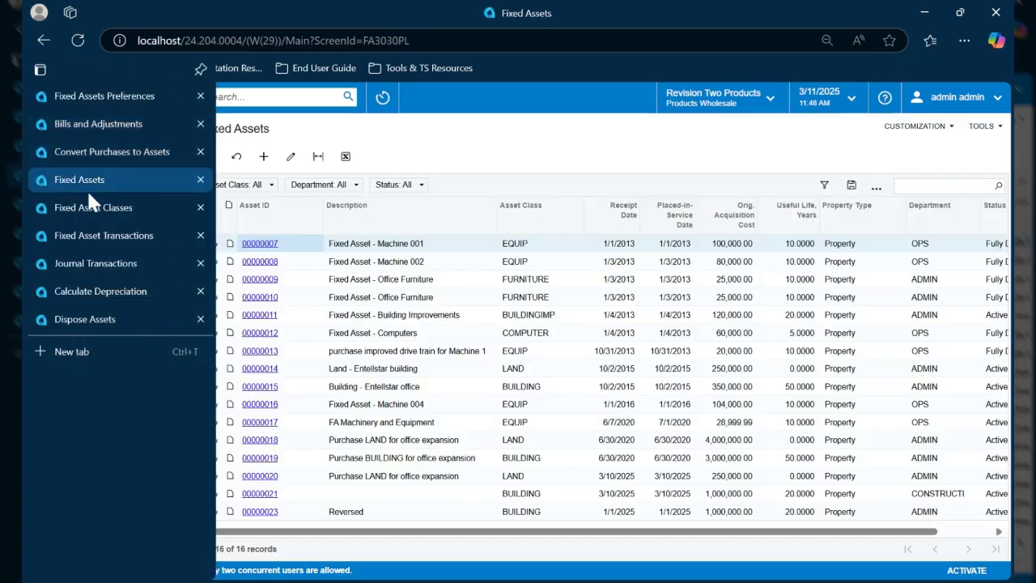
left_click(209, 157)
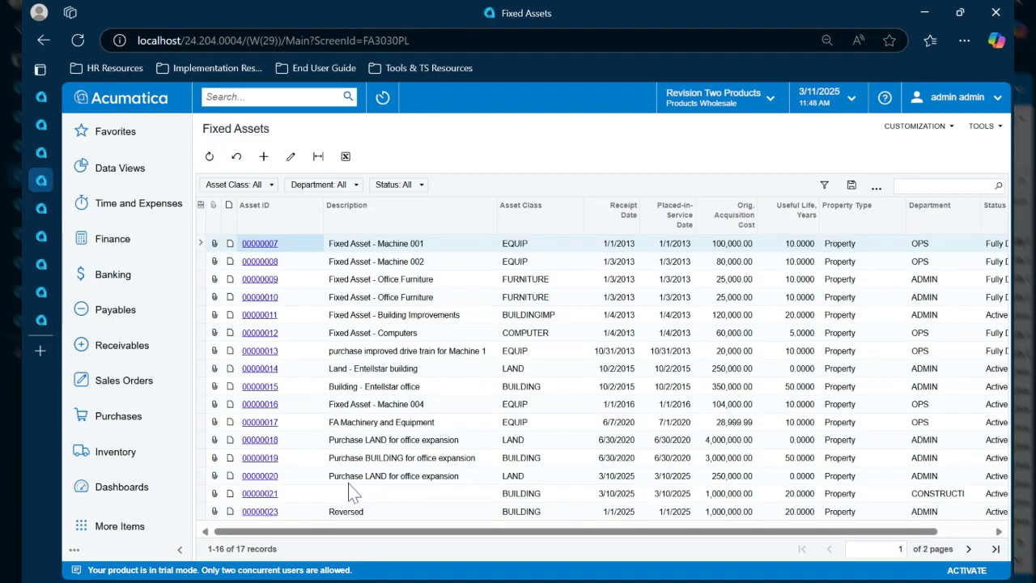
left_click(968, 549)
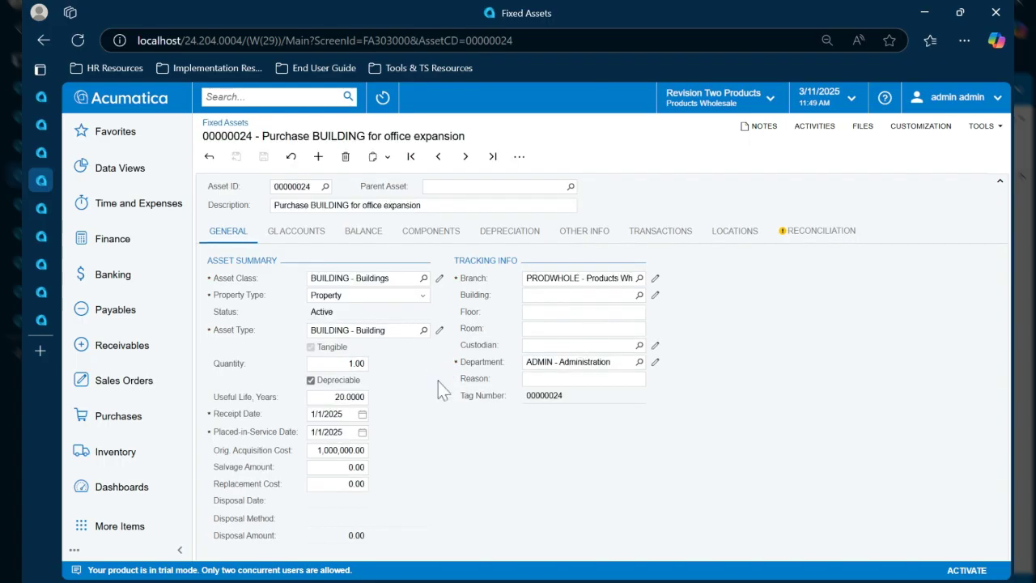
Review the building asset's useful life, acquisition cost, asset type, GL accounts and other purchase information.
left_click(356, 397)
left_click(344, 450)
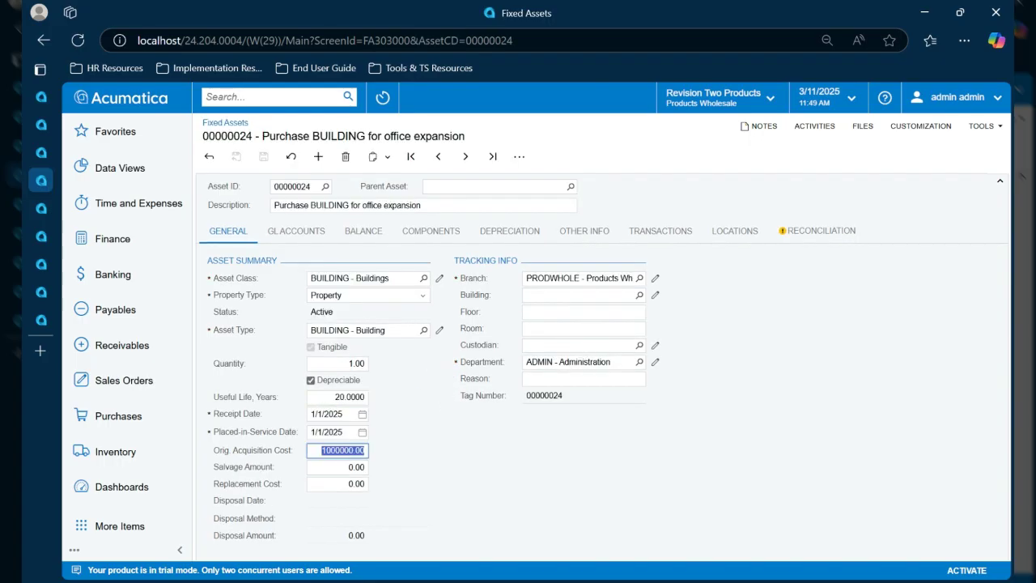
left_click(350, 330)
left_click(300, 241)
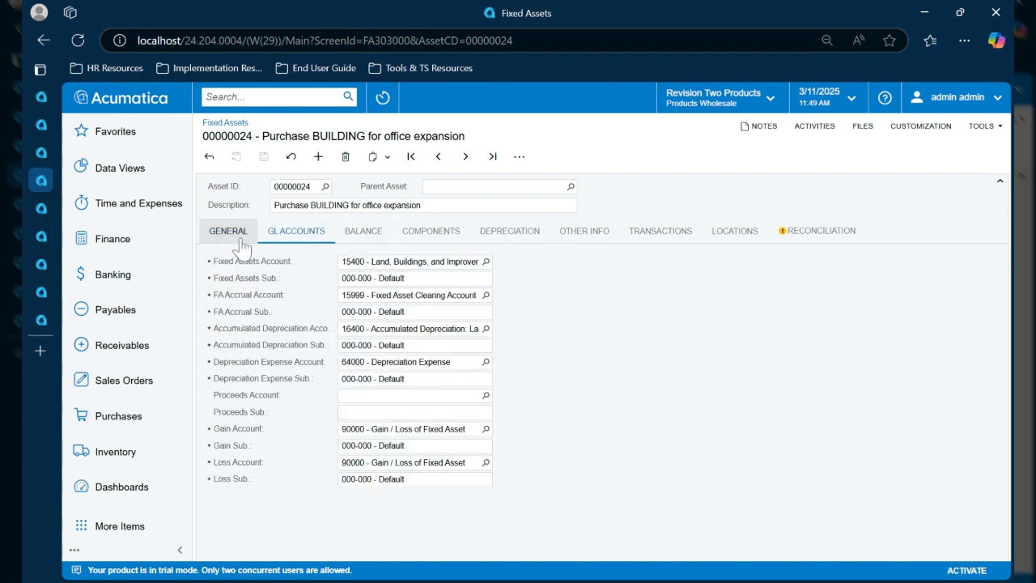
left_click(570, 237)
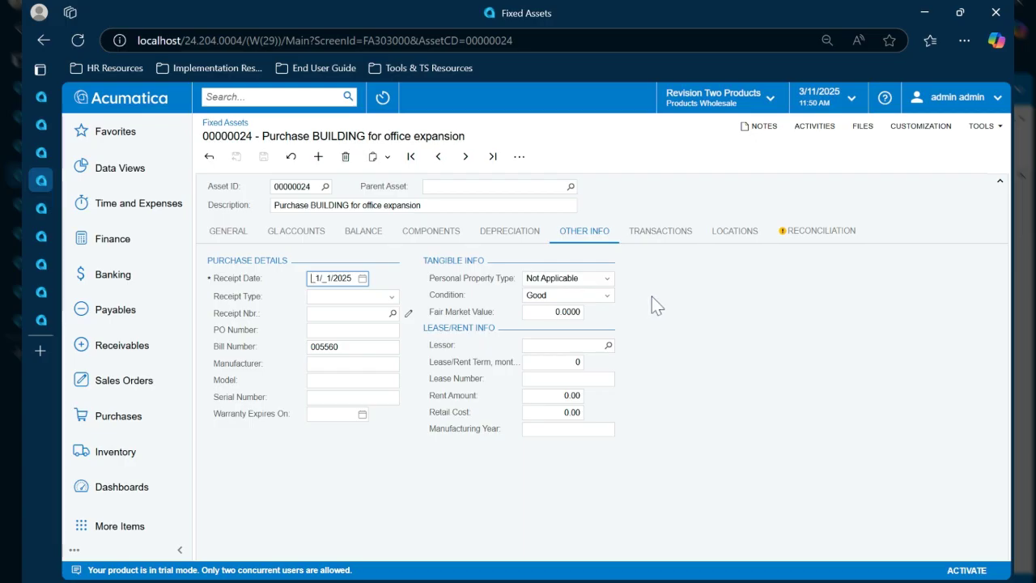
Filter the asset's transactions to the POSTING book and view the document referenced by the Purchasing+ transaction.
left_click(659, 233)
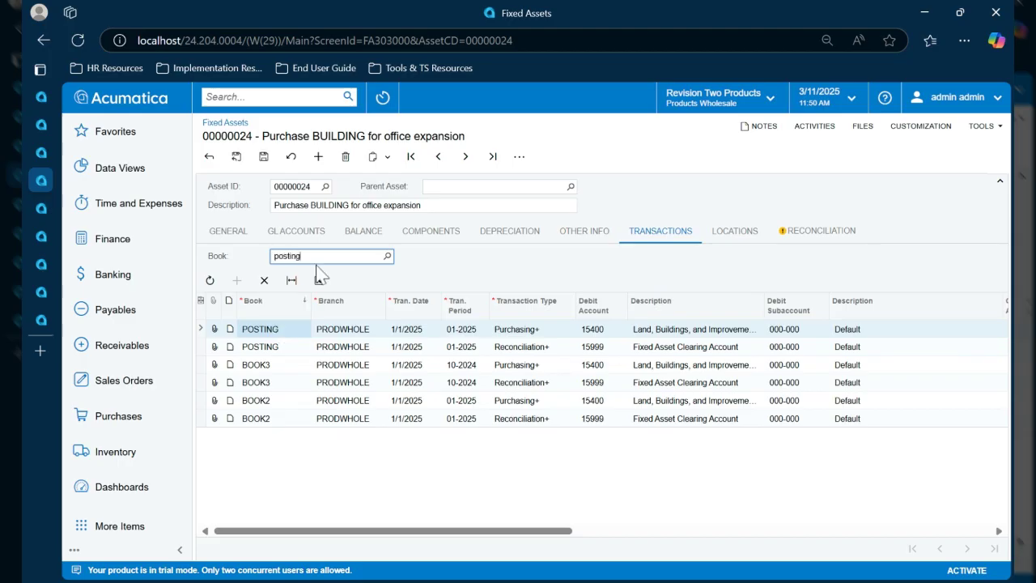
left_click(317, 300)
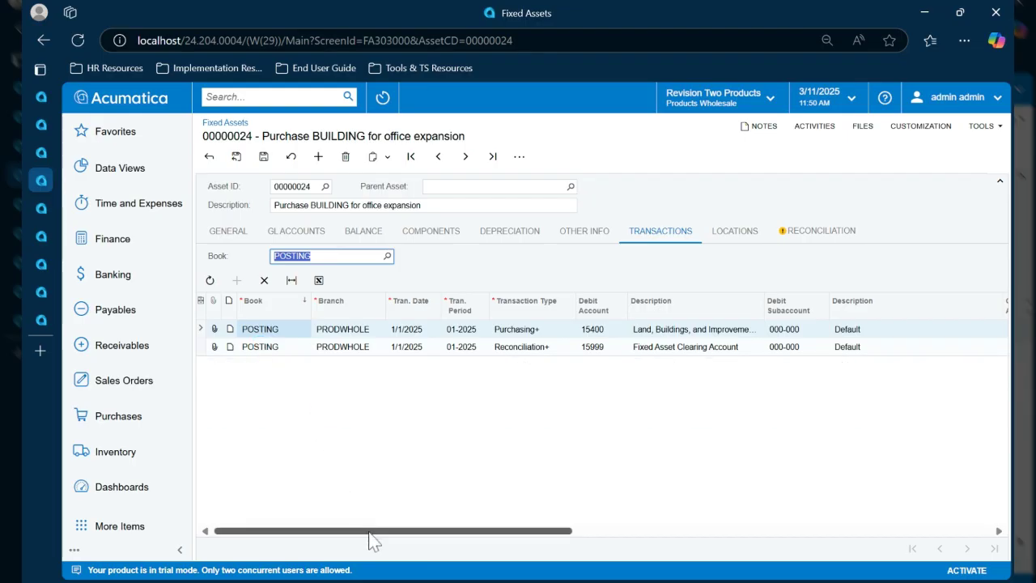
left_click_drag(370, 536, 665, 575)
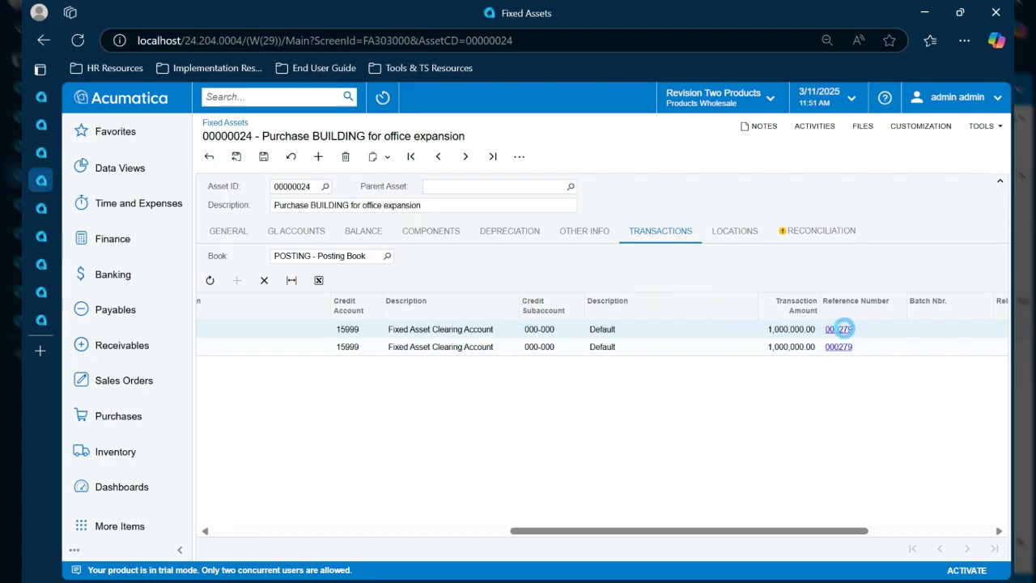
left_click(843, 329)
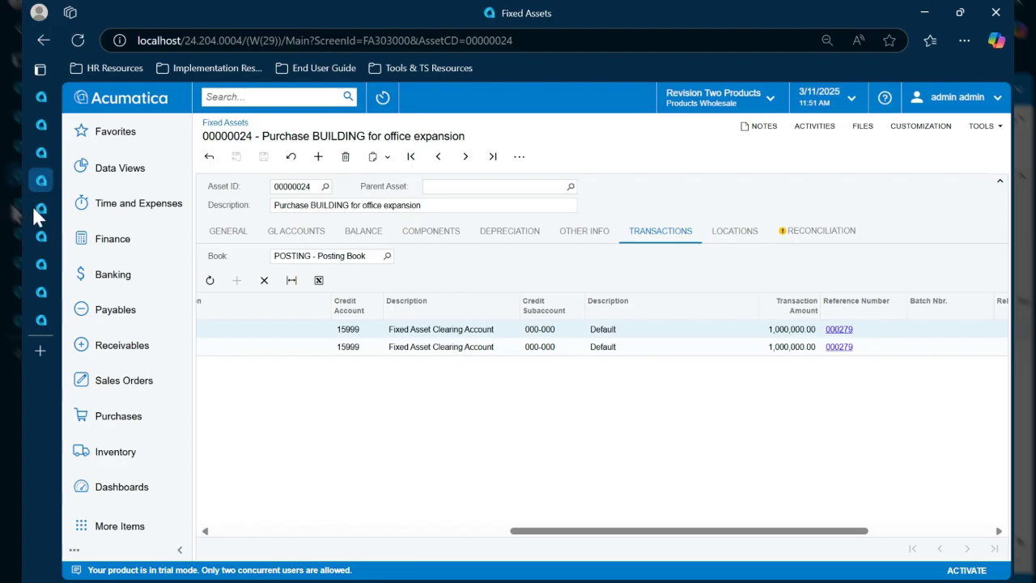
Refresh the Fixed Asset Transactions list and open purchasing transaction 000279.
left_click(56, 235)
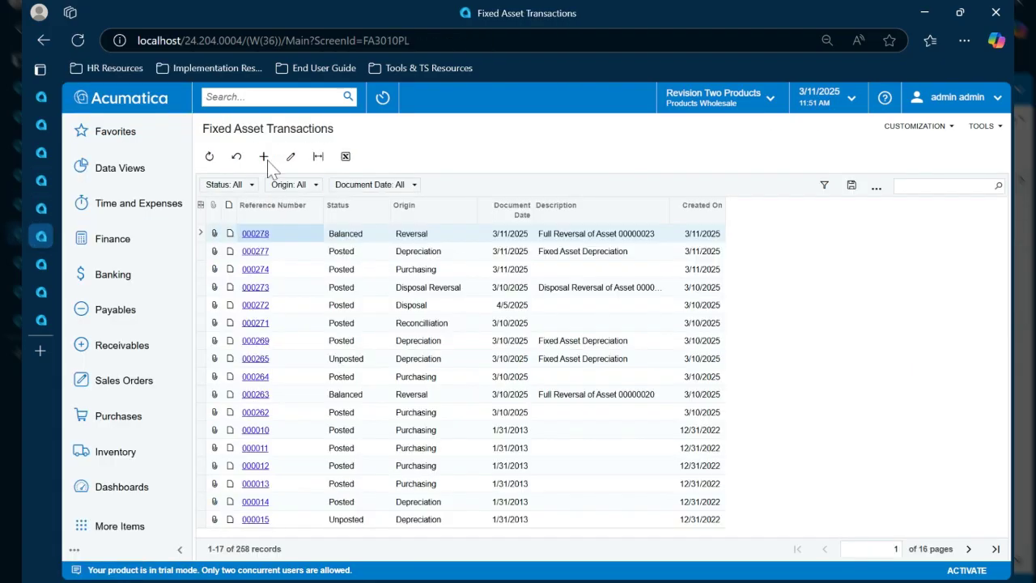
left_click(210, 157)
left_click(256, 237)
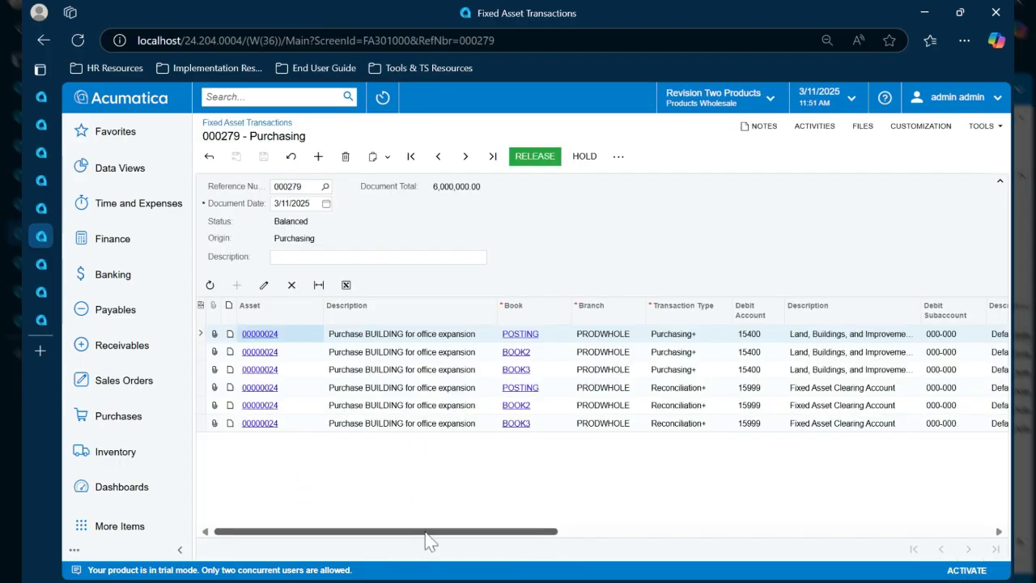
Release purchasing transaction 000279 and check the building asset's POSTING book transactions for their reference and batch numbers.
mouse_move(427, 538)
left_mouse_down()
mouse_move(505, 547)
mouse_move(428, 555)
left_mouse_up()
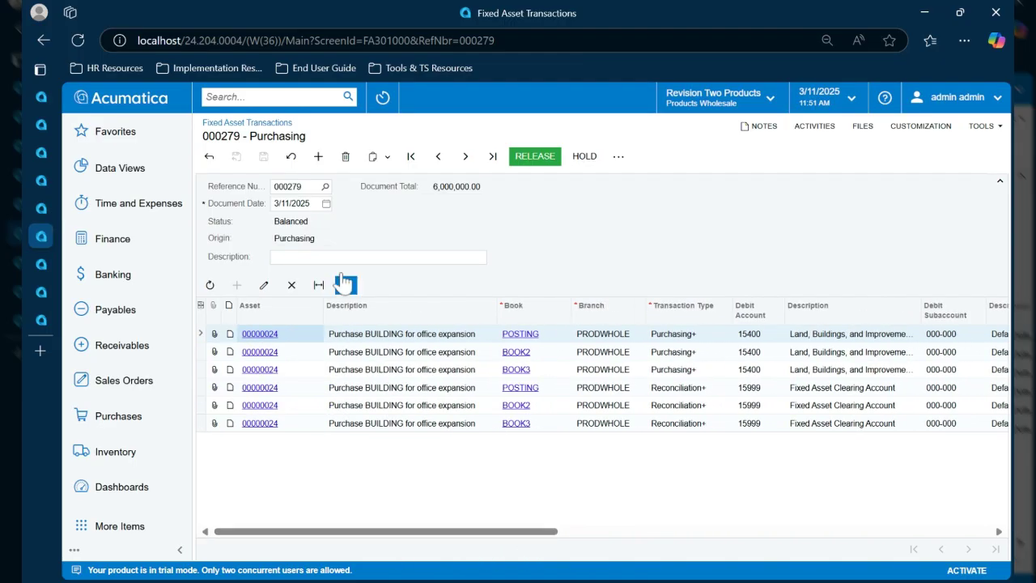
left_click(534, 159)
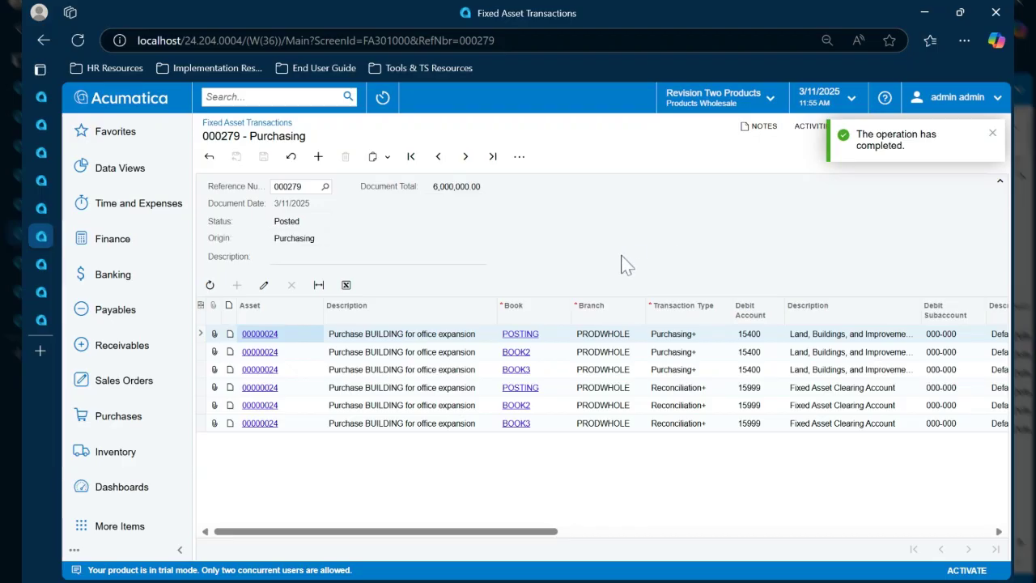
left_click(38, 181)
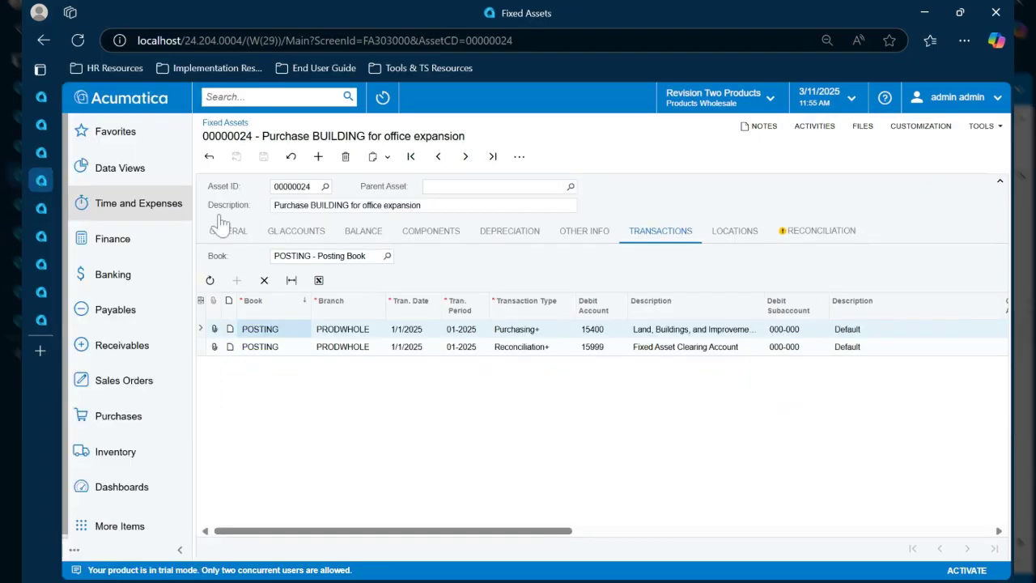
left_click_drag(384, 532, 796, 542)
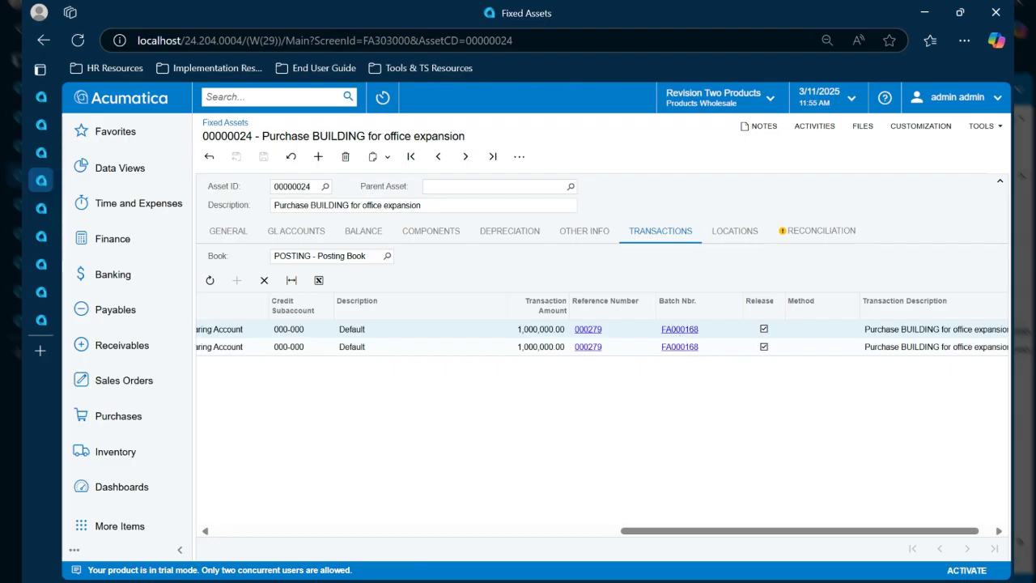
Review the account lines of journal batch FA000168 in Journal Transactions.
mouse_move(33, 238)
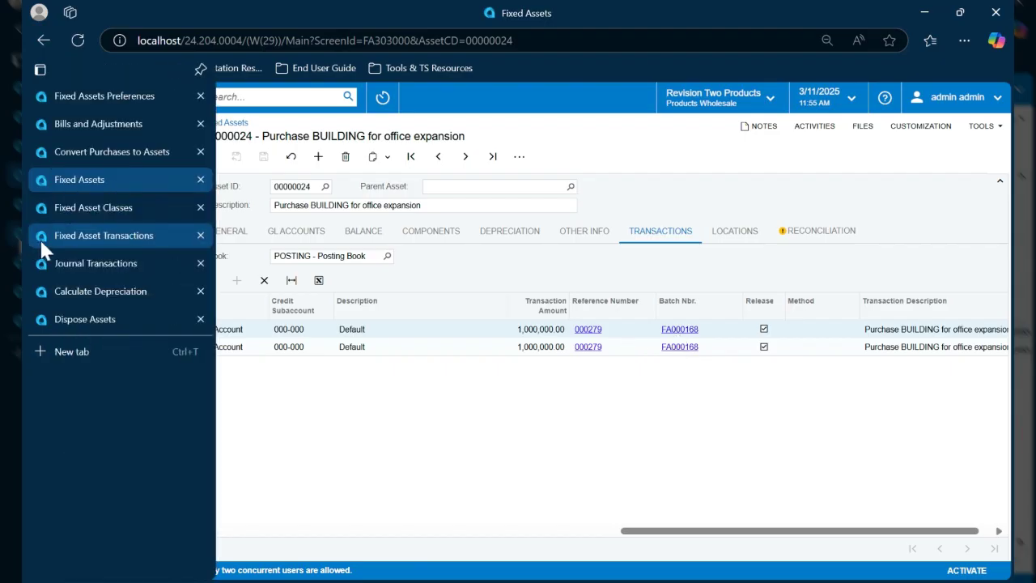
left_click(40, 263)
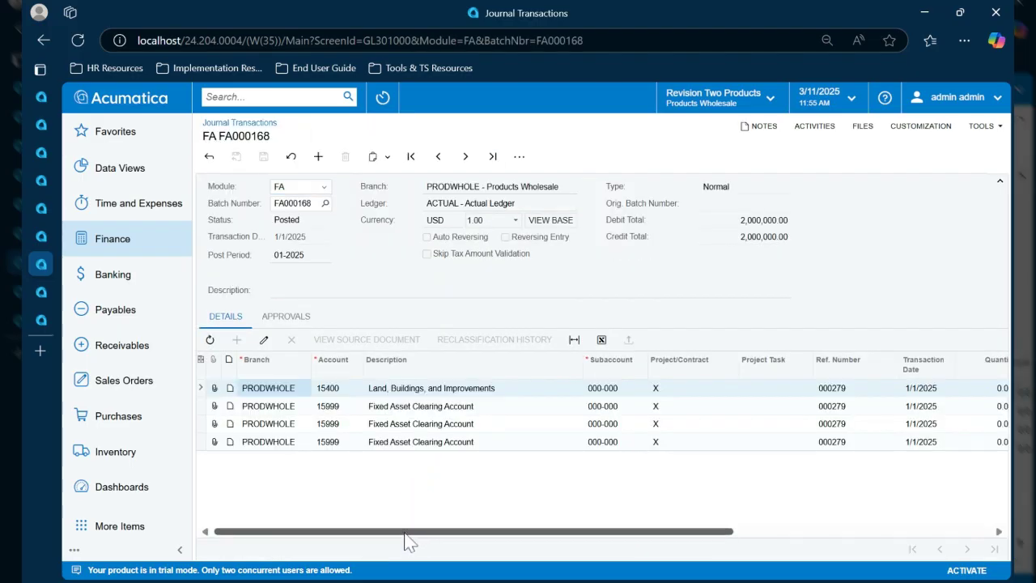
left_click_drag(405, 534, 434, 555)
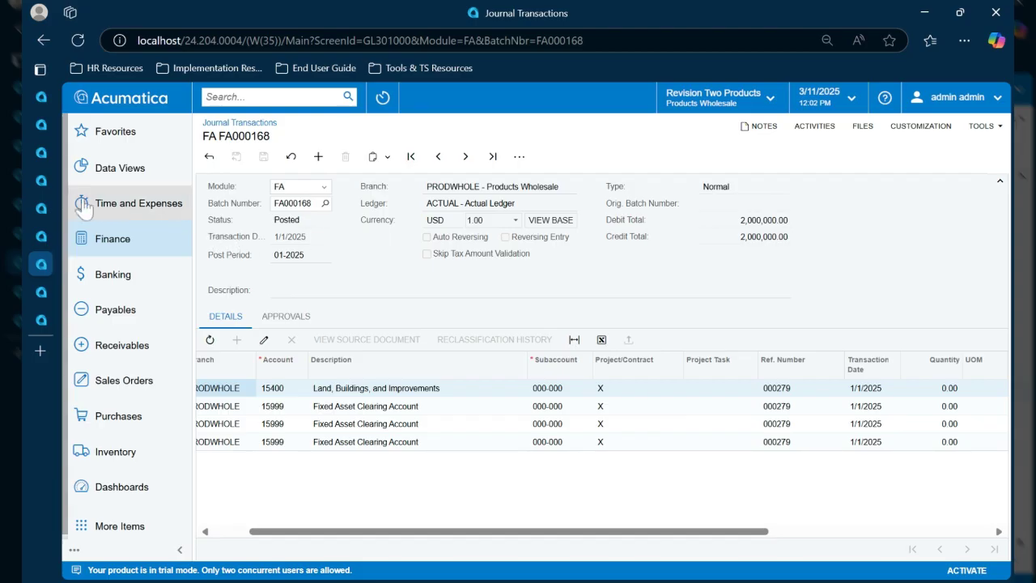
Review the building asset's general details, its balance in each book and the depreciation schedule of the POSTING book.
left_click(46, 181)
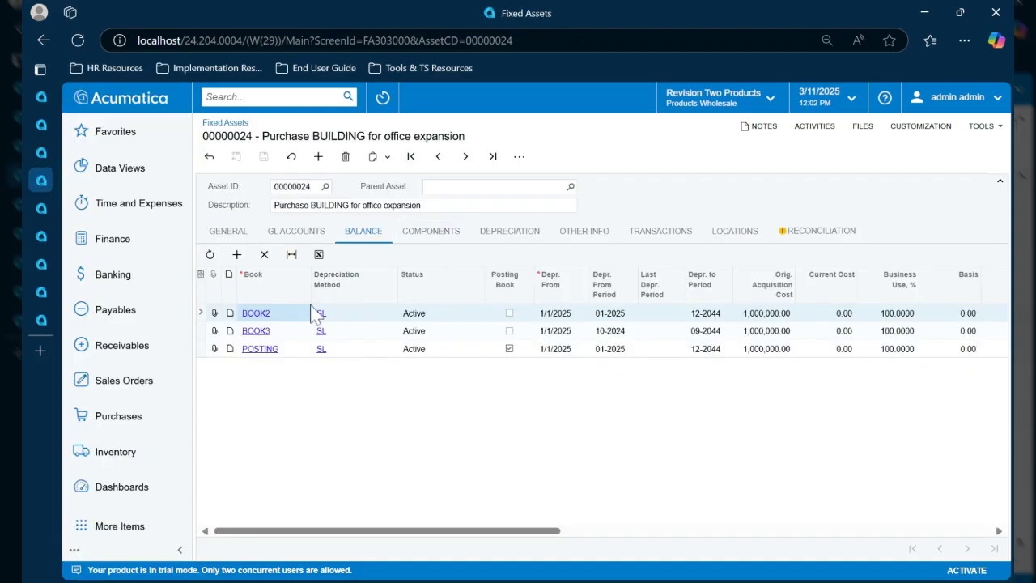
left_click(228, 230)
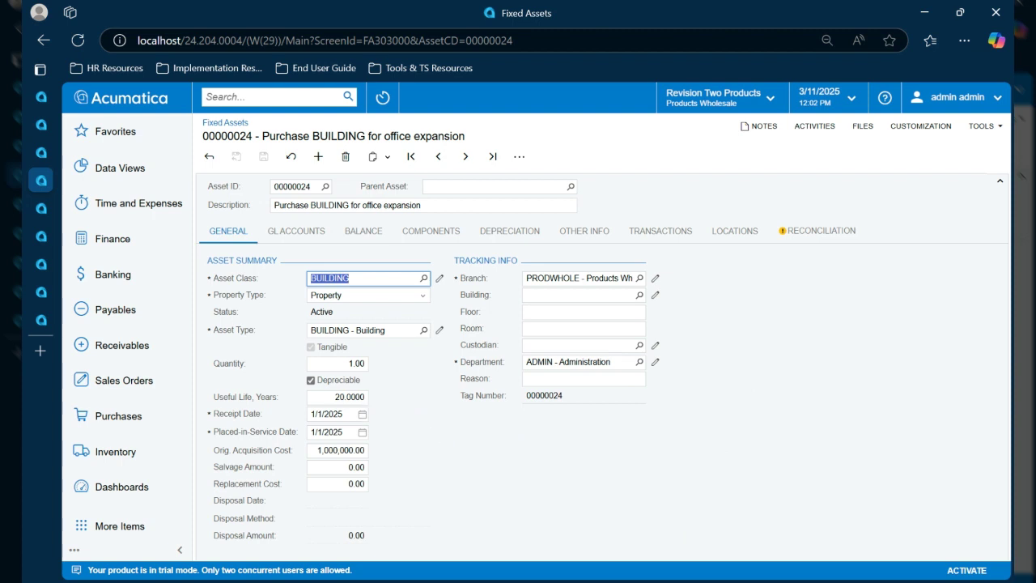
left_click(357, 236)
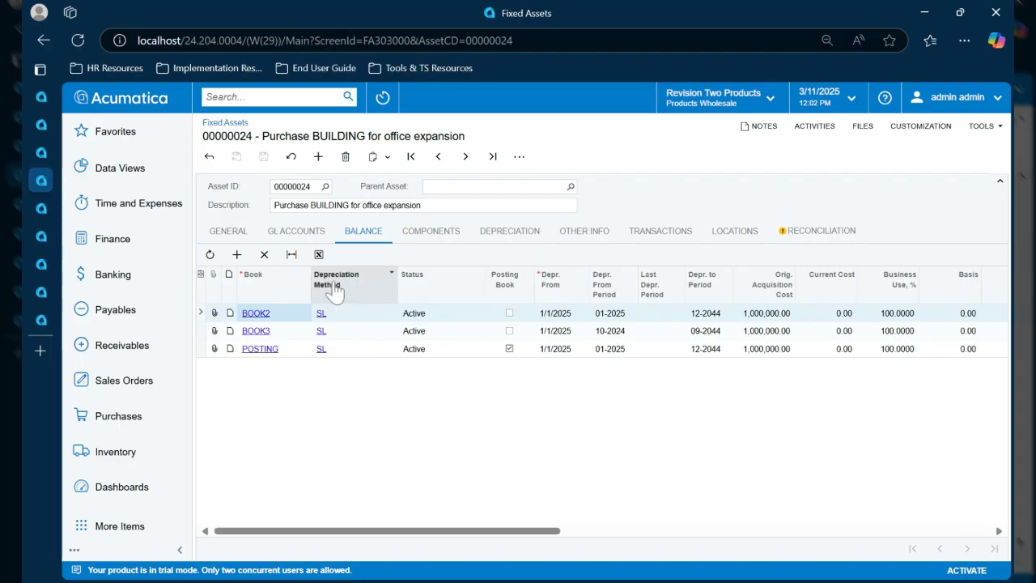
left_click(499, 242)
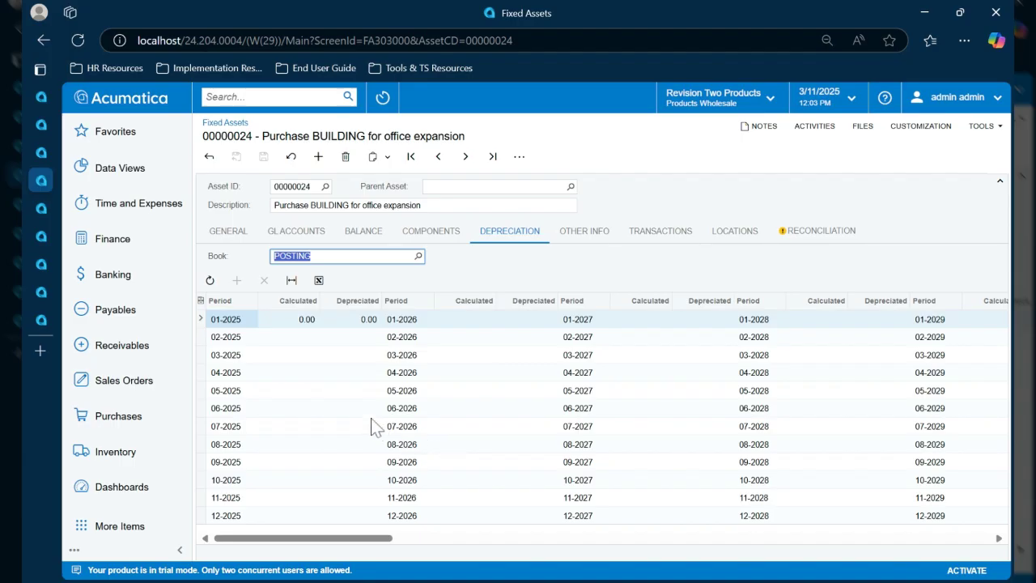
left_click_drag(348, 540, 321, 567)
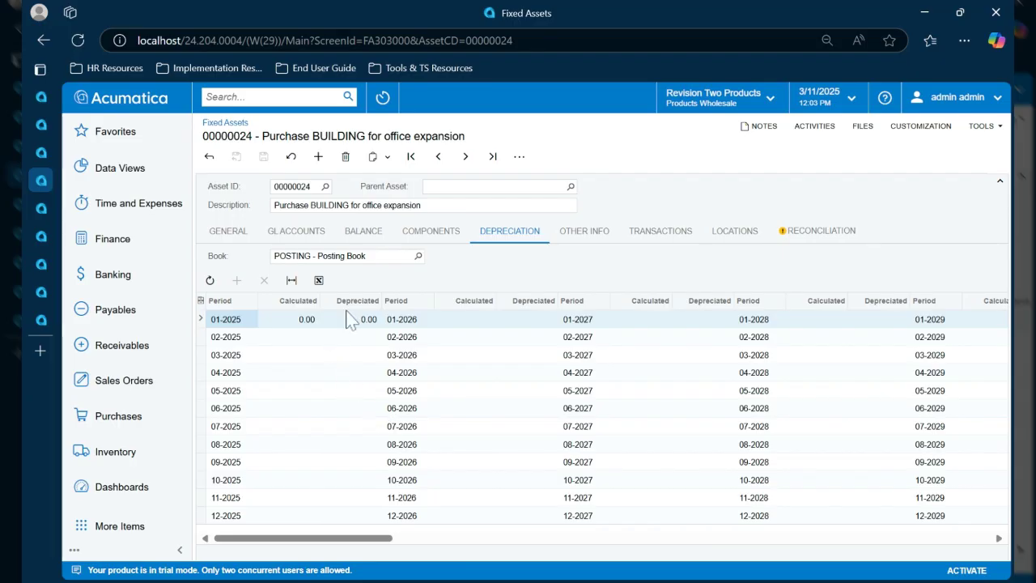
Calculate depreciation for the building asset and review the calculated amounts per period in the POSTING book.
left_click(518, 159)
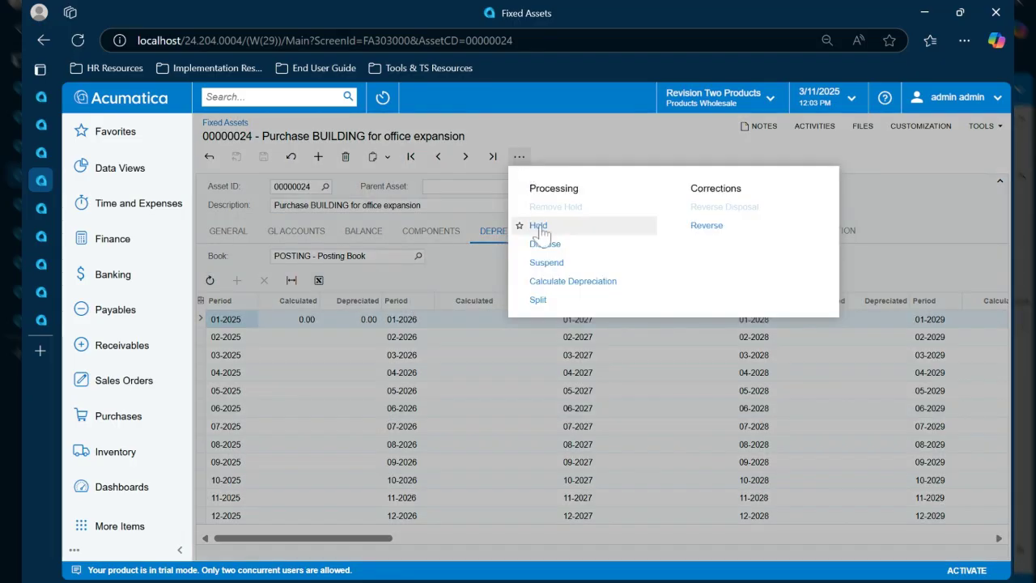
left_click(559, 282)
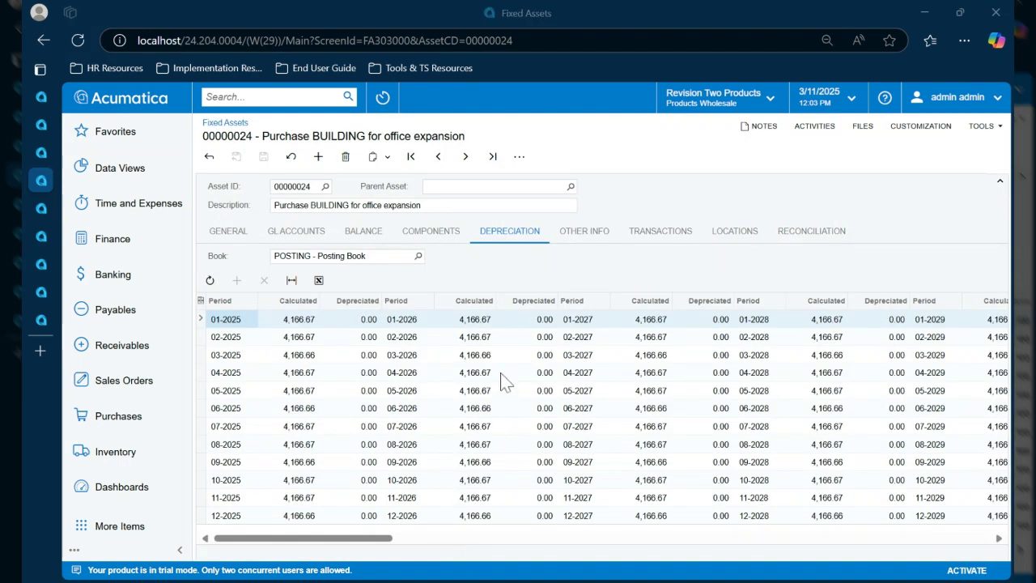
left_click_drag(243, 535, 267, 578)
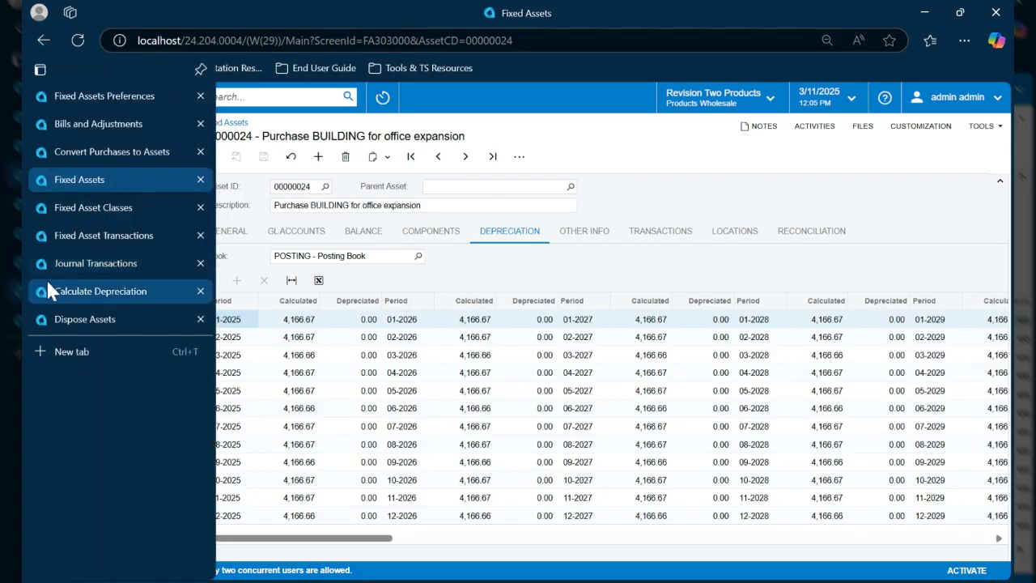
Filter the Calculate Depreciation list to fixed assets whose ID contains 24.
left_click(54, 293)
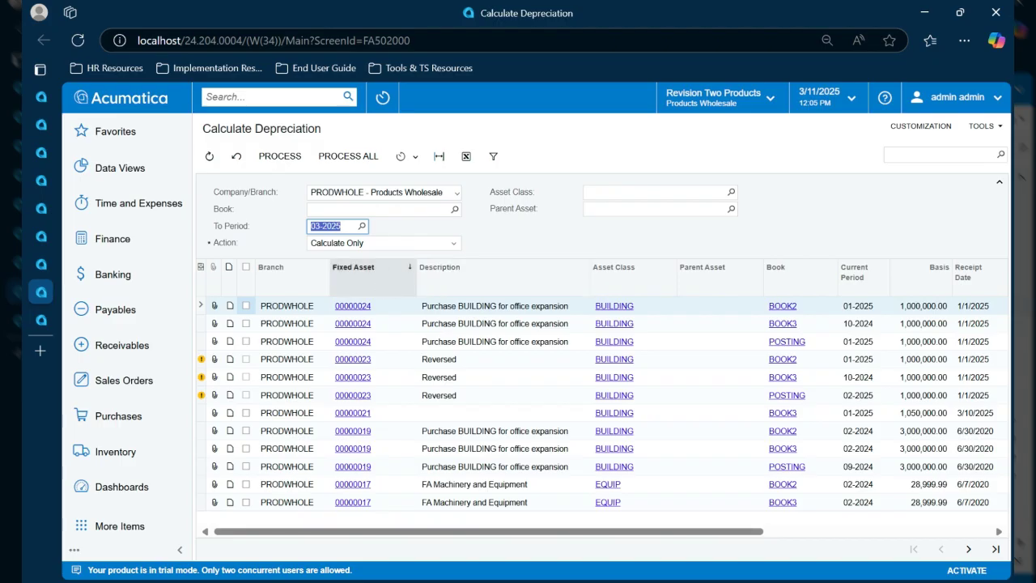
left_click(383, 276)
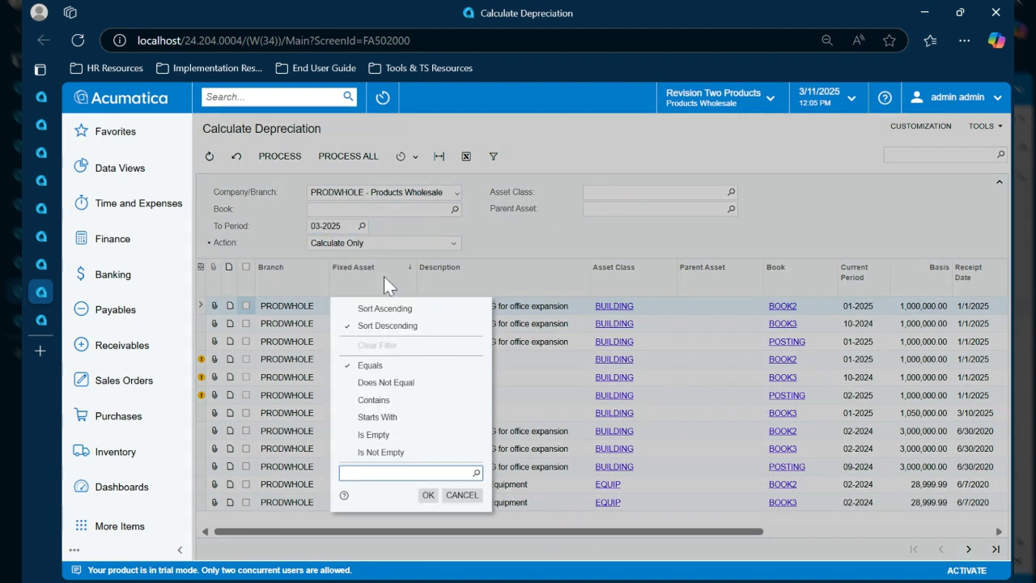
type("24")
left_click(389, 403)
left_click(427, 495)
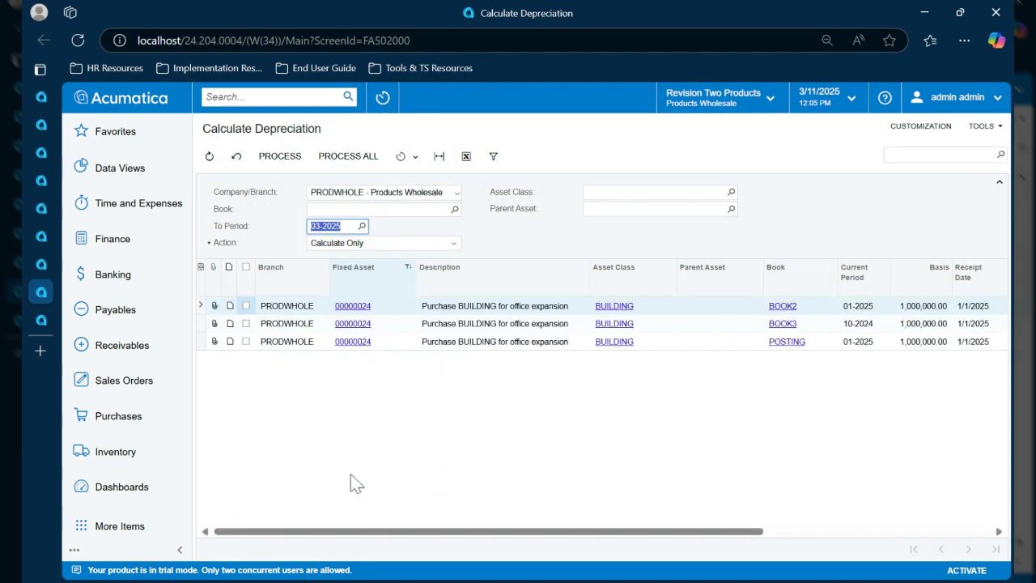
scroll(388, 534, "right", 2)
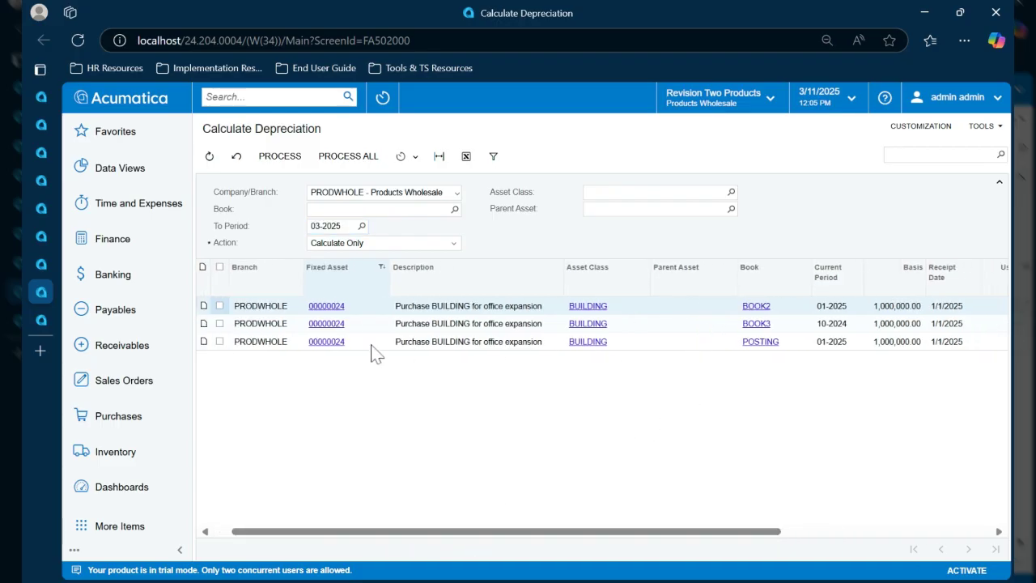
Process the Depreciate action for the building asset's POSTING book to period 01-2025 and inspect the processed record.
left_click(220, 342)
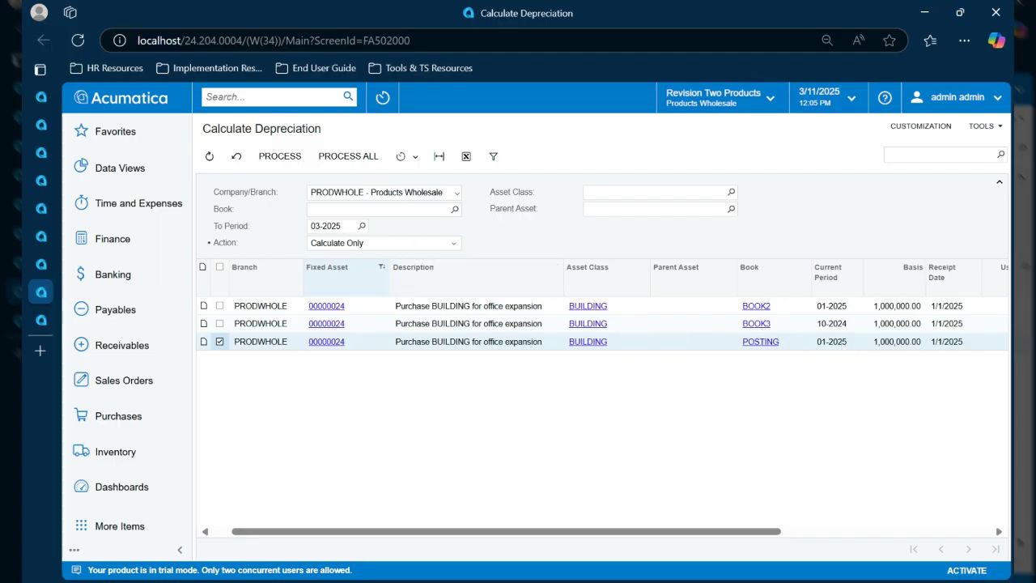
left_click(331, 226)
left_click(540, 236)
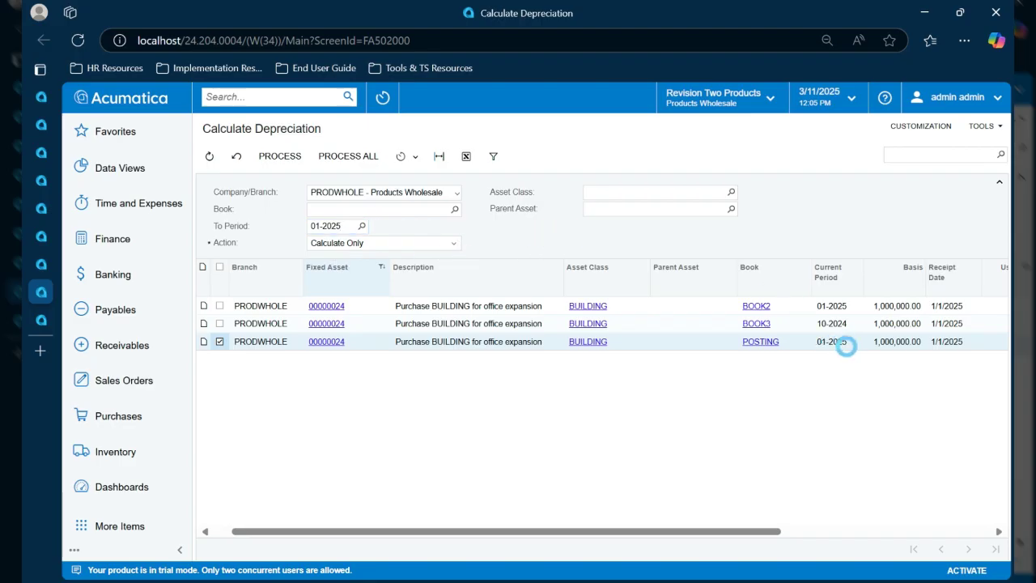
left_click(397, 246)
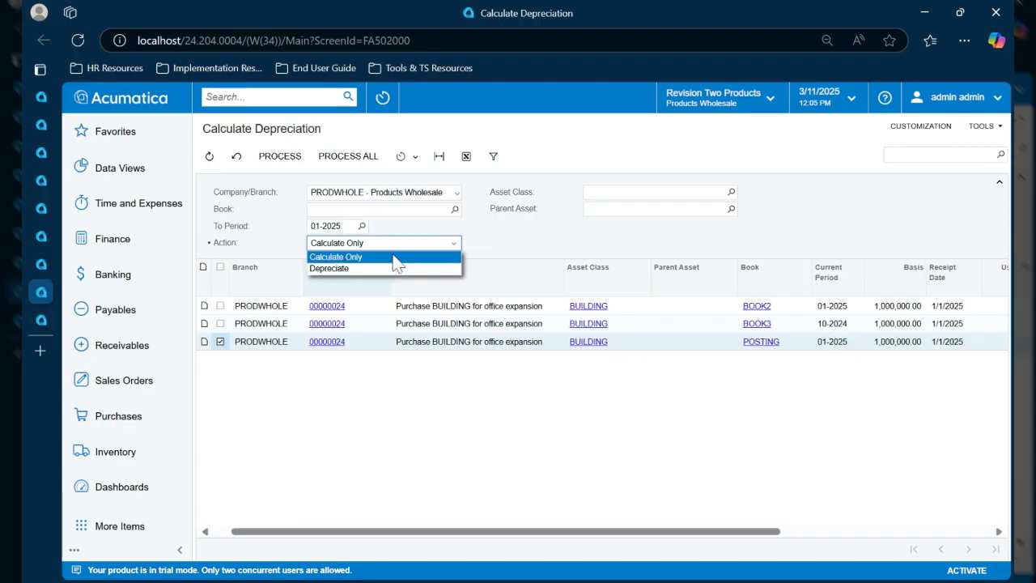
left_click(334, 269)
left_click(313, 243)
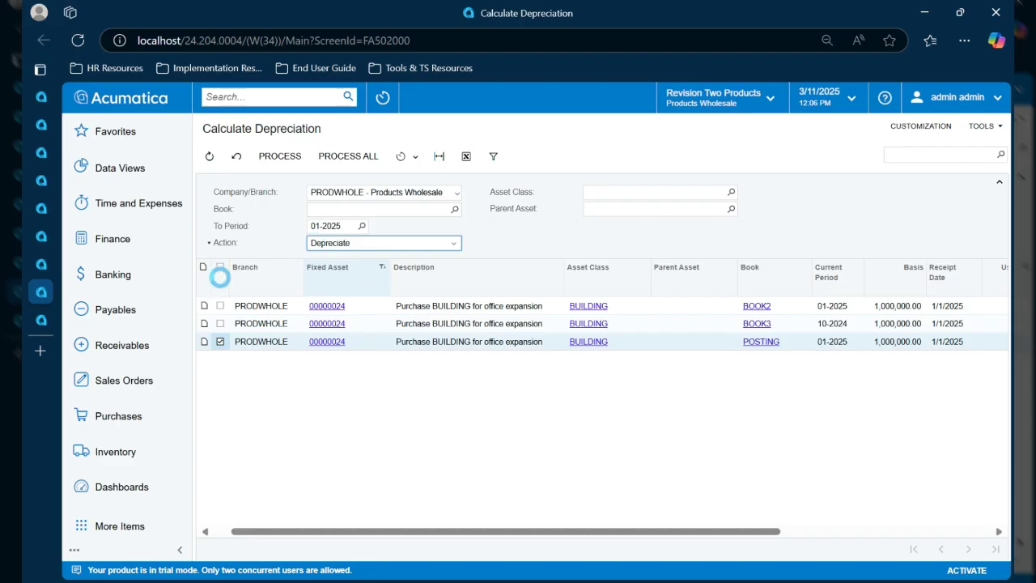
left_click(279, 156)
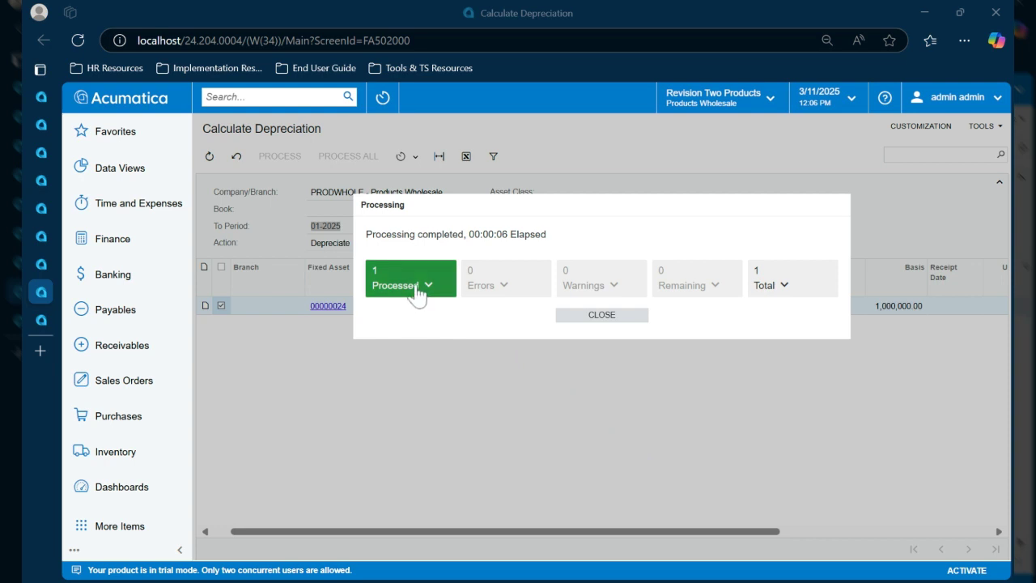
left_click(417, 290)
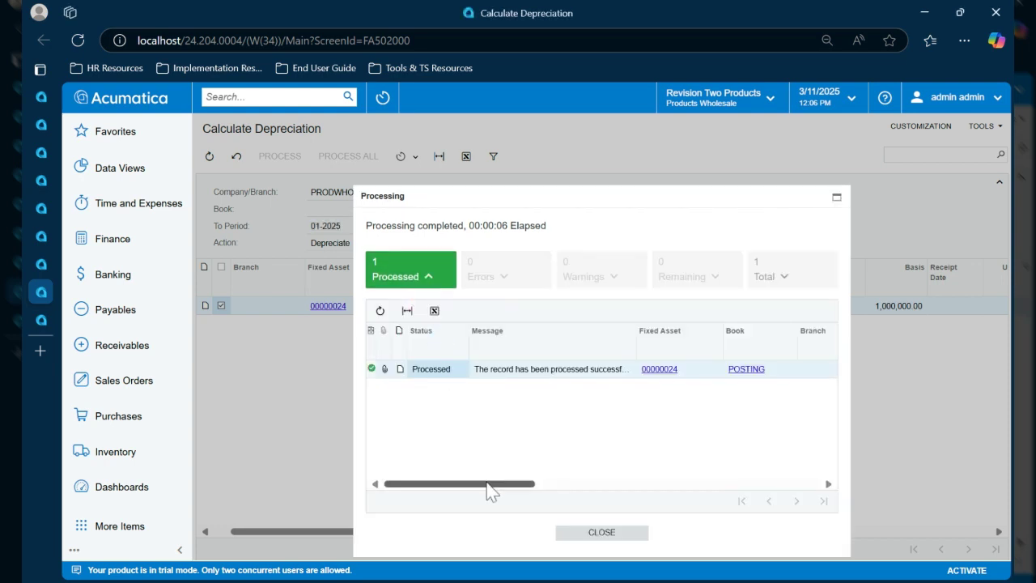
left_click_drag(490, 490, 433, 453)
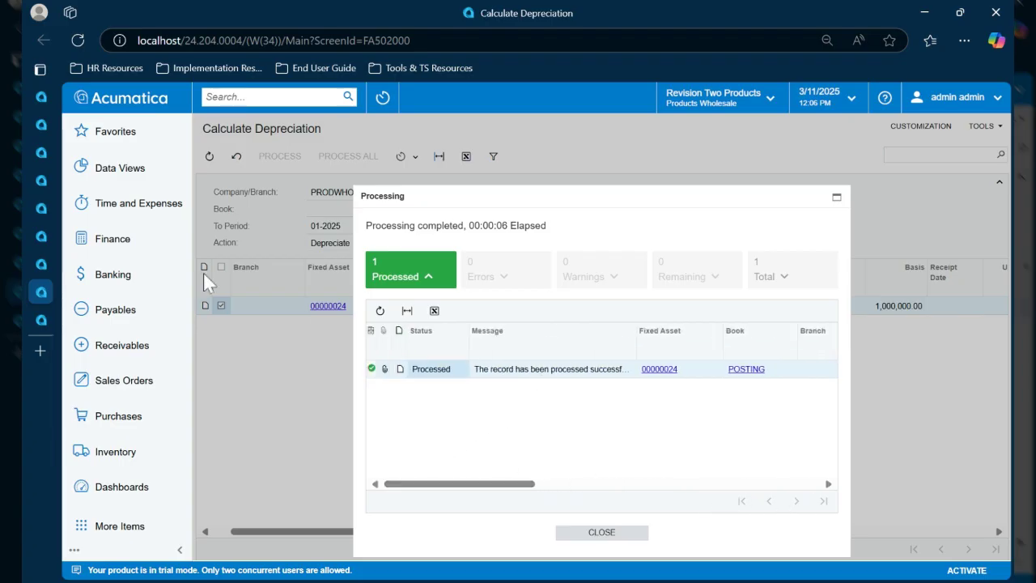
Refresh the building asset's transactions, filter them to the POSTING book and examine the depreciation entry's accounts, reference and release state.
mouse_move(47, 204)
left_click(63, 177)
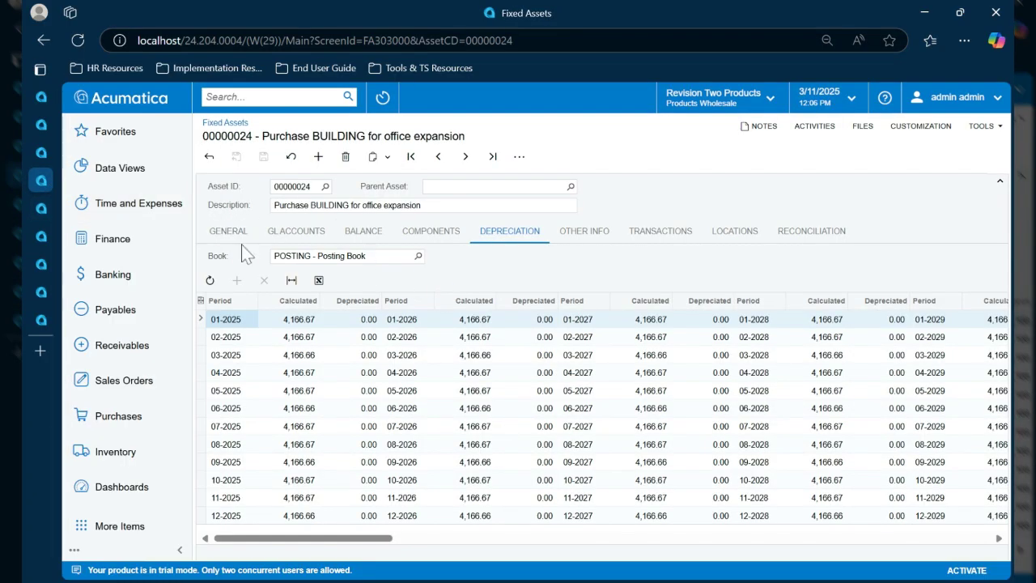
left_click(661, 233)
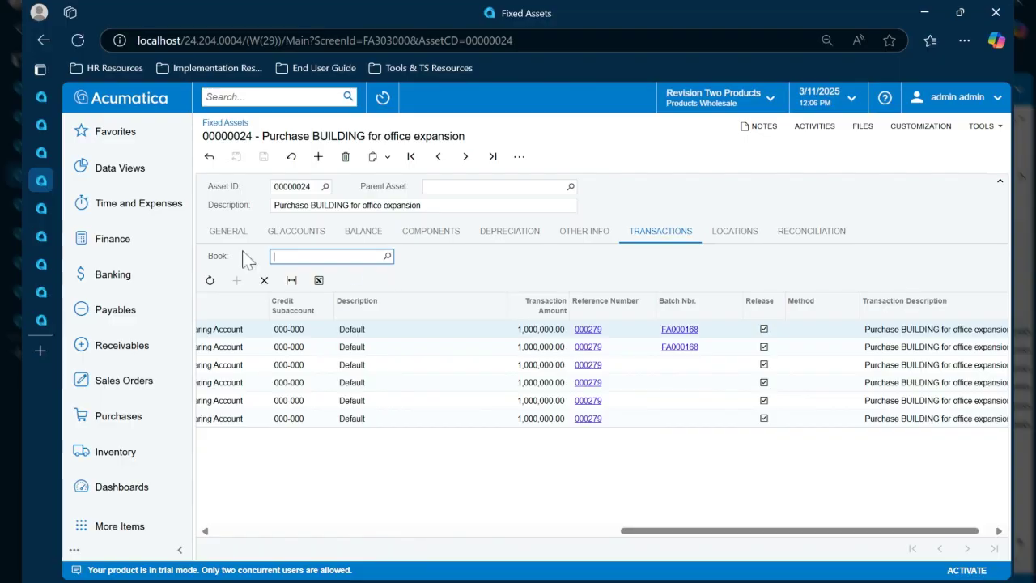
left_click(212, 279)
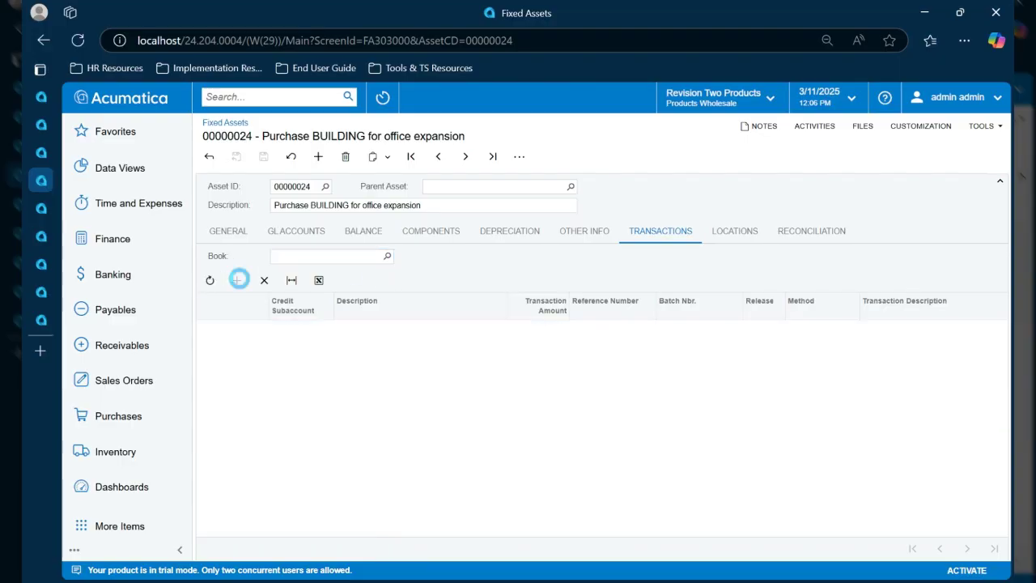
left_click(341, 255)
key("Tab")
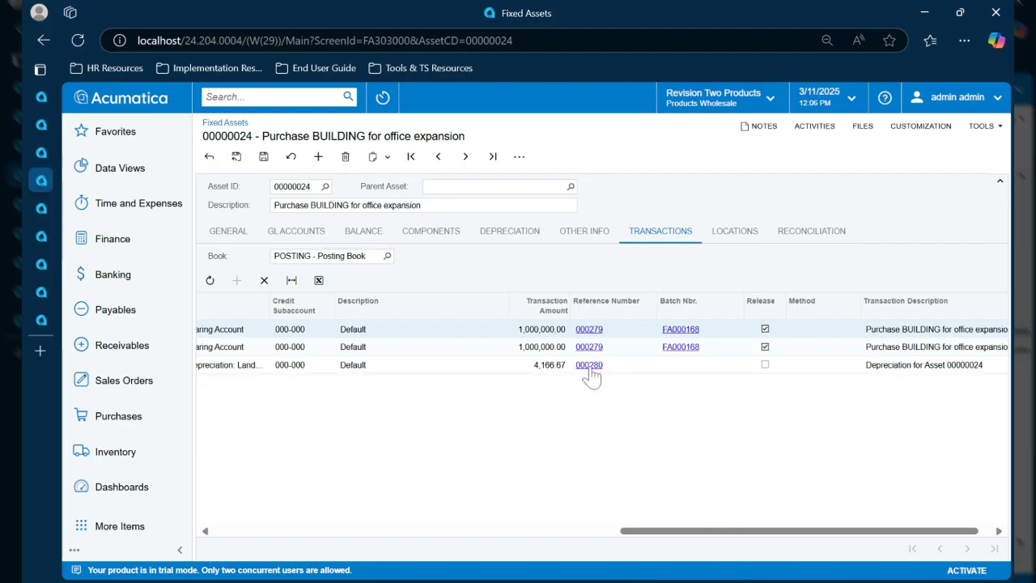
left_click_drag(658, 532, 593, 513)
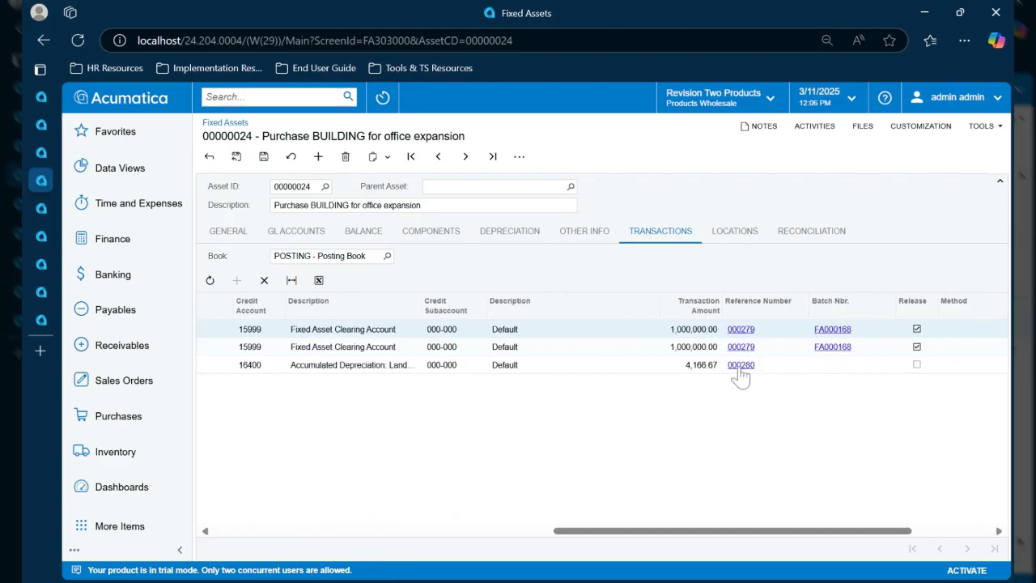
Refresh the Fixed Asset Transactions list and open depreciation transaction 000280.
mouse_move(44, 256)
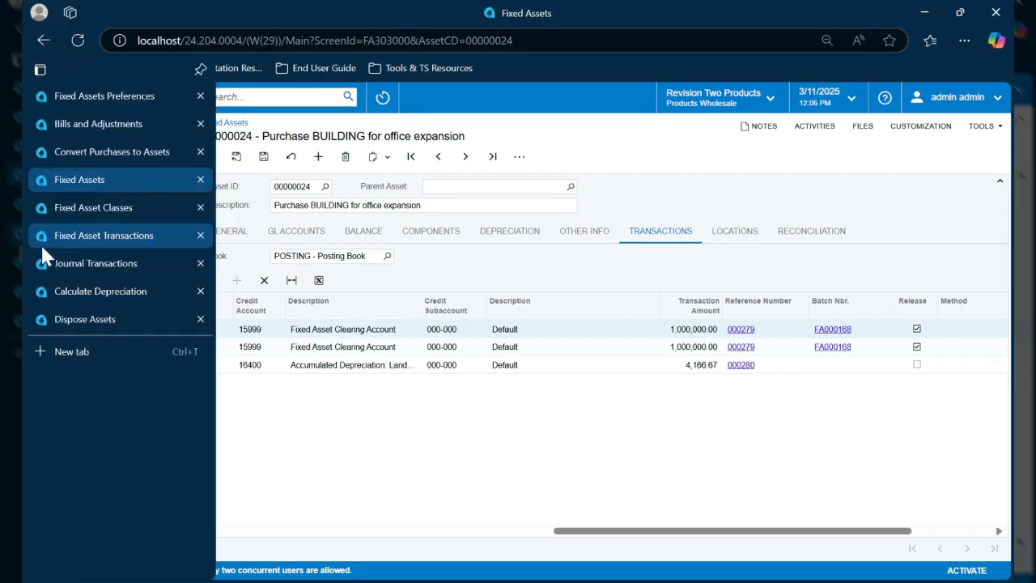
left_click(53, 234)
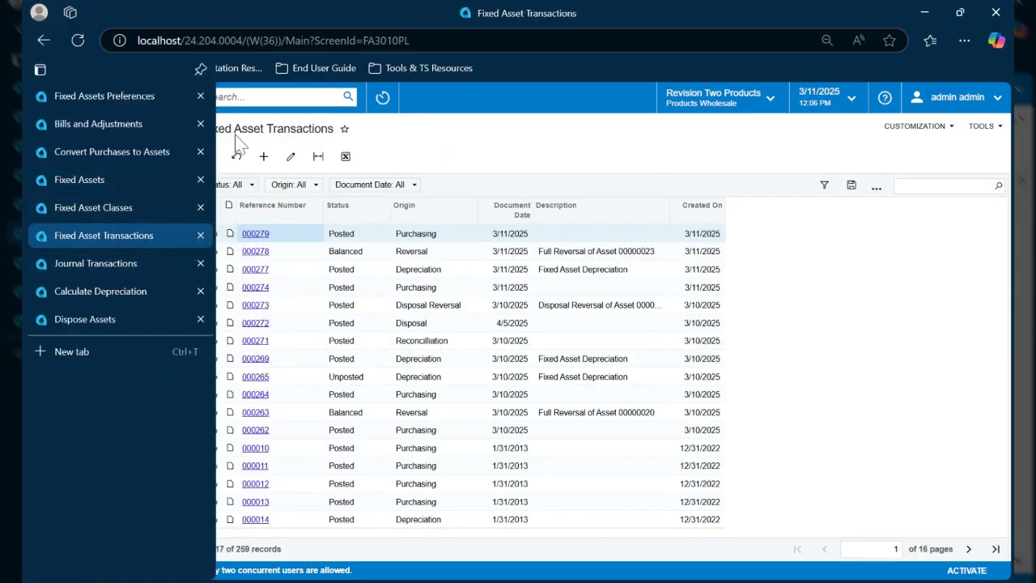
left_click(209, 156)
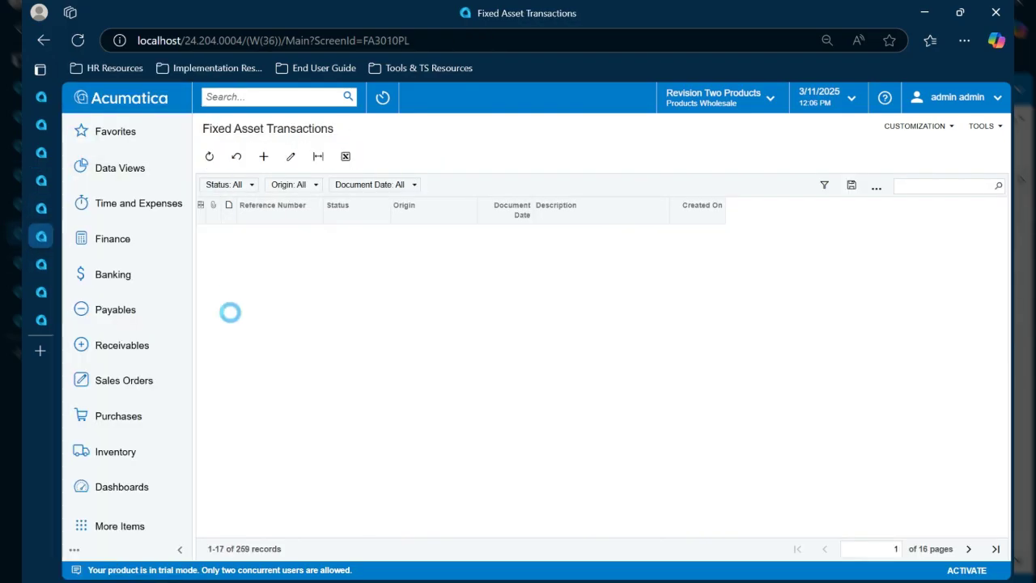
left_click(258, 235)
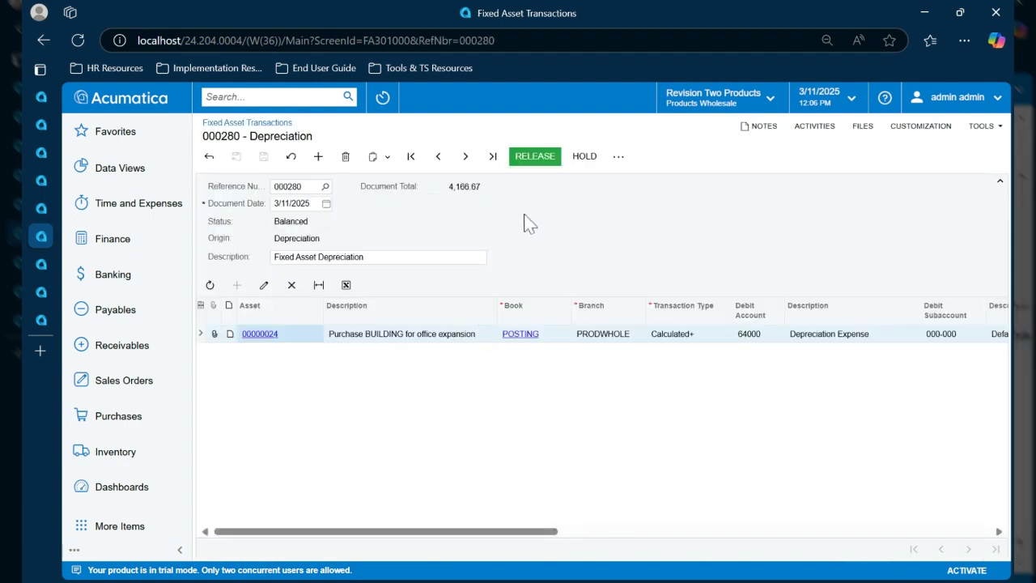
Release depreciation transaction 000280, and refresh the building asset's transactions to check the depreciation entry's batch and release state.
left_click(518, 158)
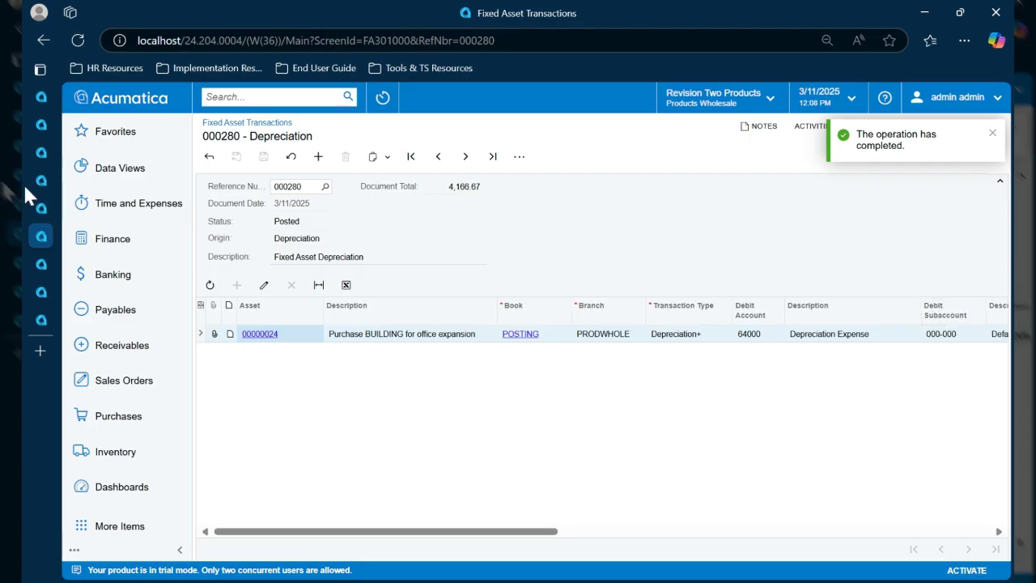
mouse_move(48, 147)
left_click(50, 180)
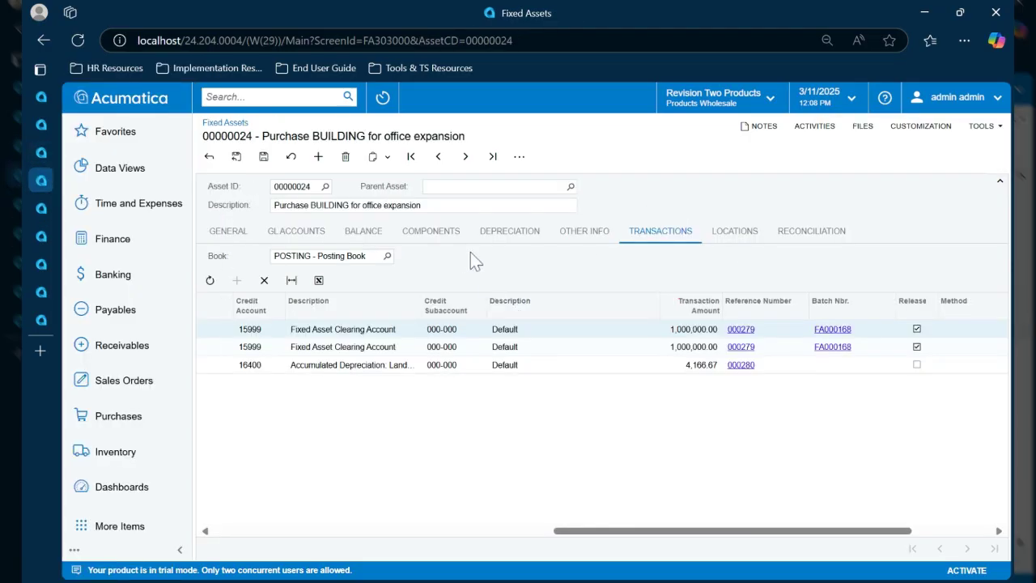
left_click(210, 280)
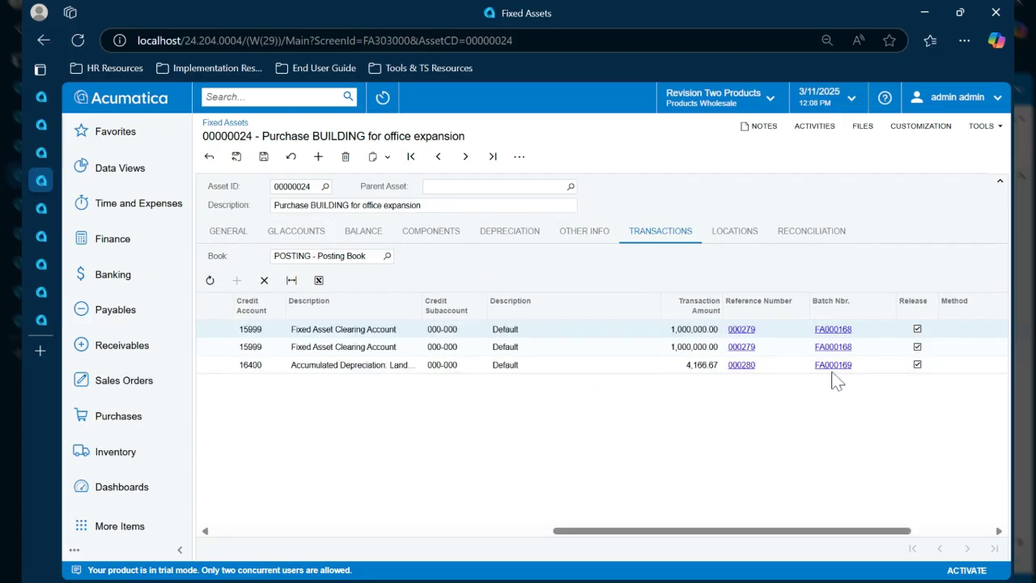
Refresh and review the building asset's book balances, including accumulated depreciation and net value, and save the asset.
left_click(372, 233)
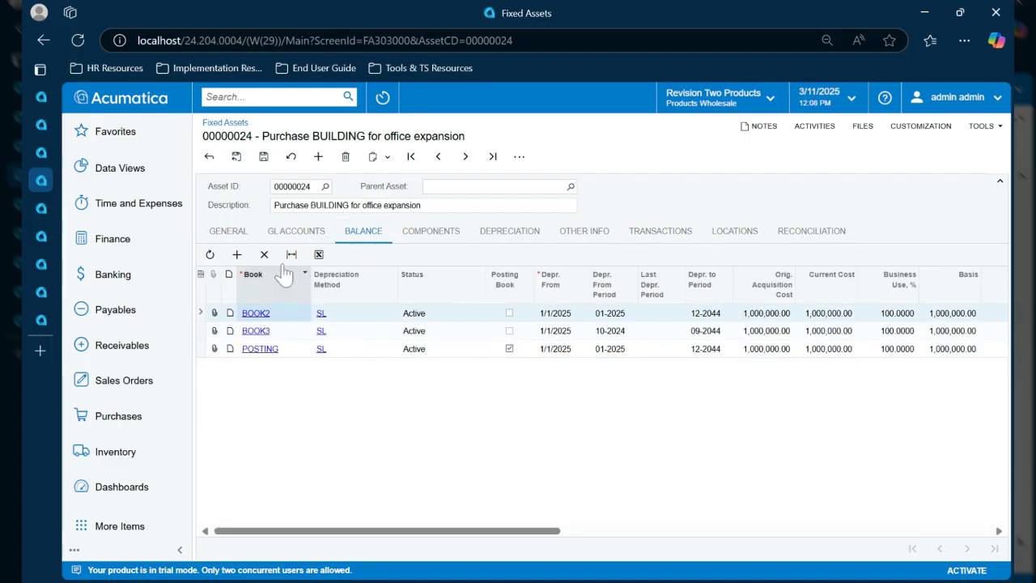
left_click(210, 254)
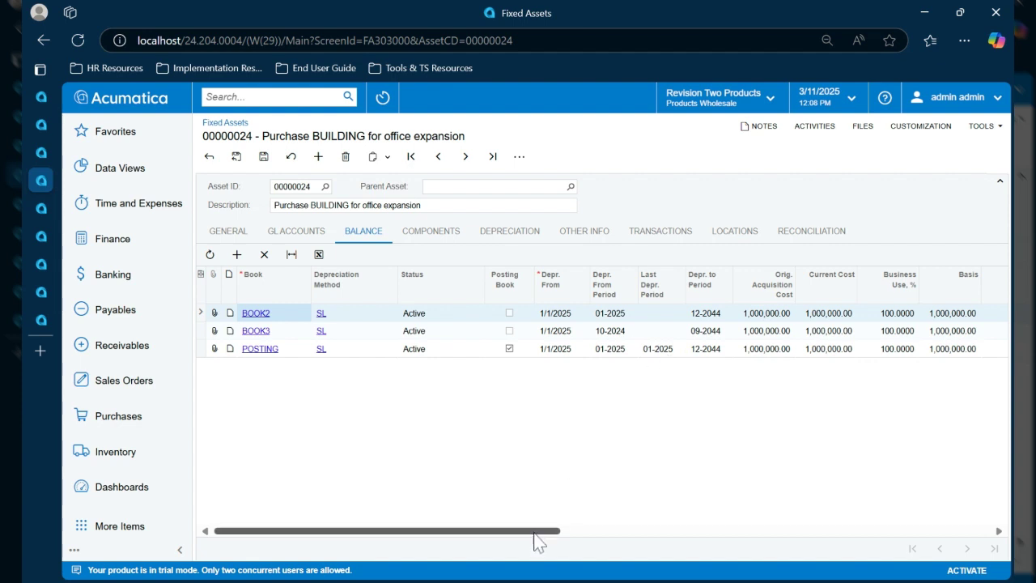
left_click_drag(537, 532, 789, 544)
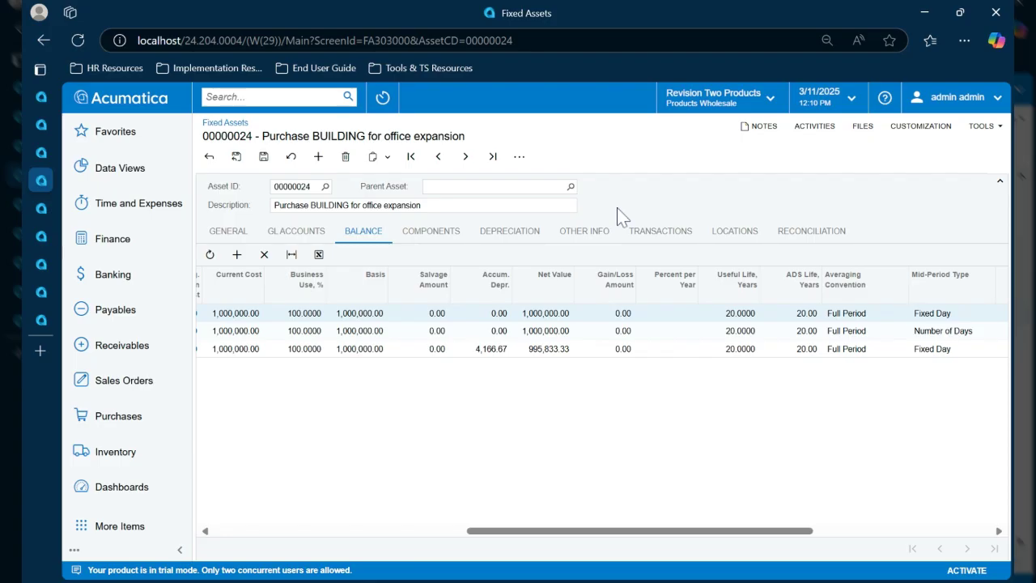
left_click(263, 157)
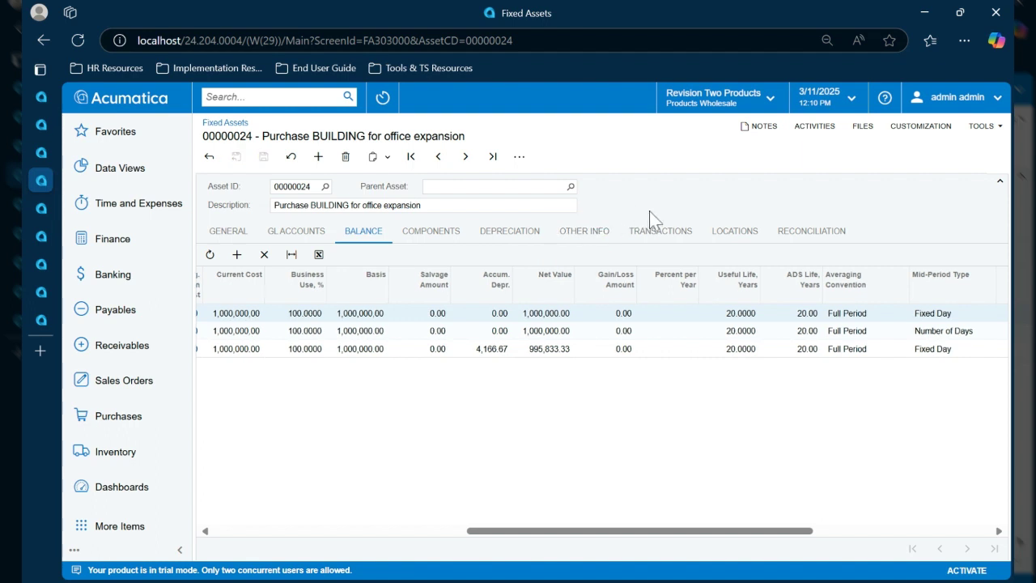
Filter the building asset's reconciliation lines to those whose reference number contains 005560.
left_click(782, 234)
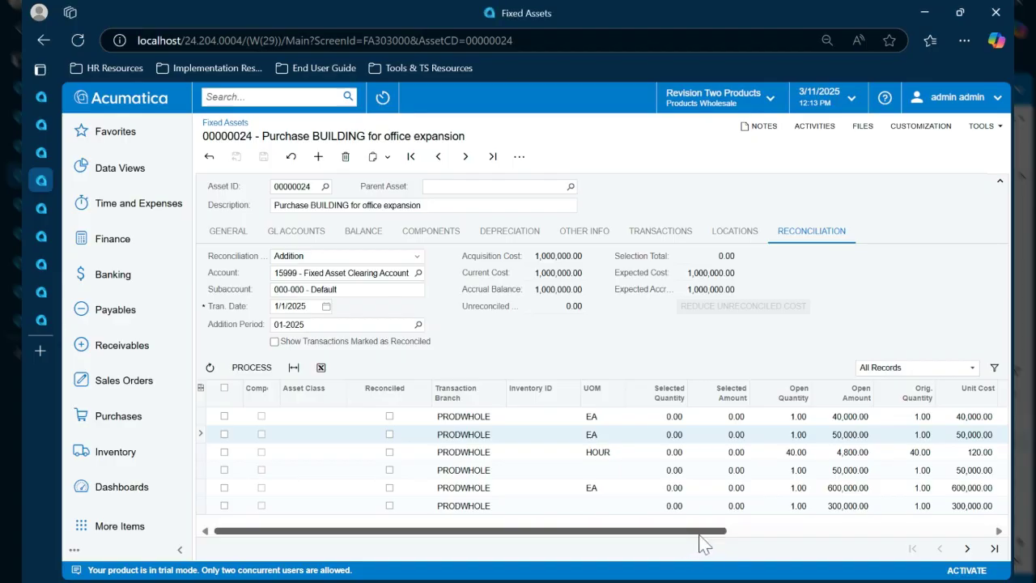
left_click_drag(701, 535, 982, 568)
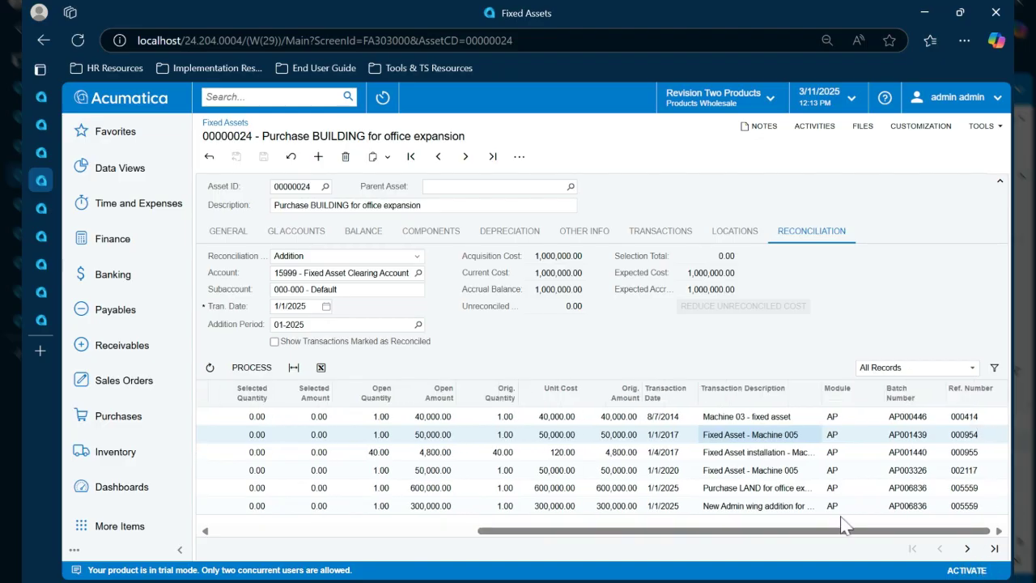
left_click(982, 408)
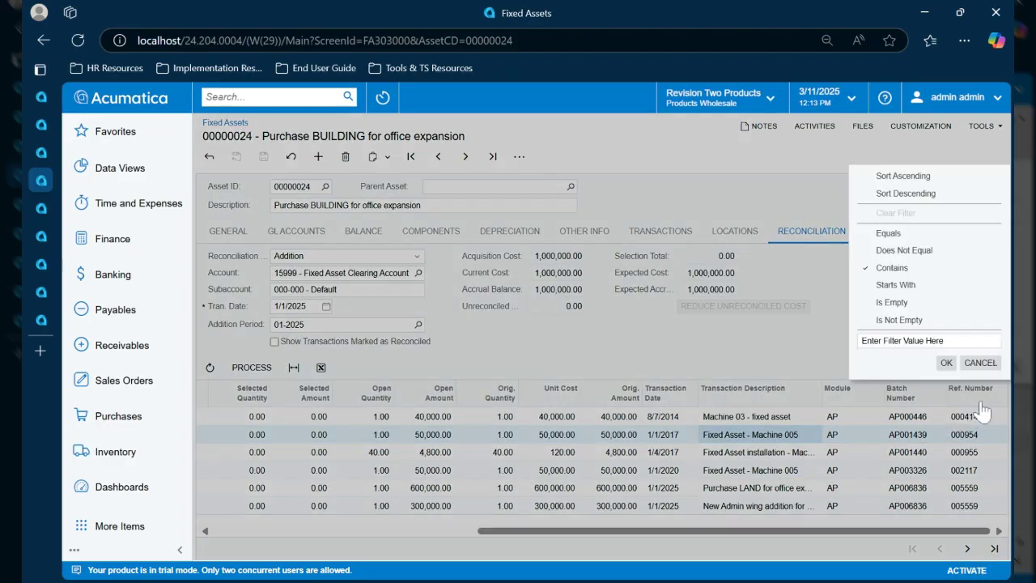
type("005560")
left_click(946, 363)
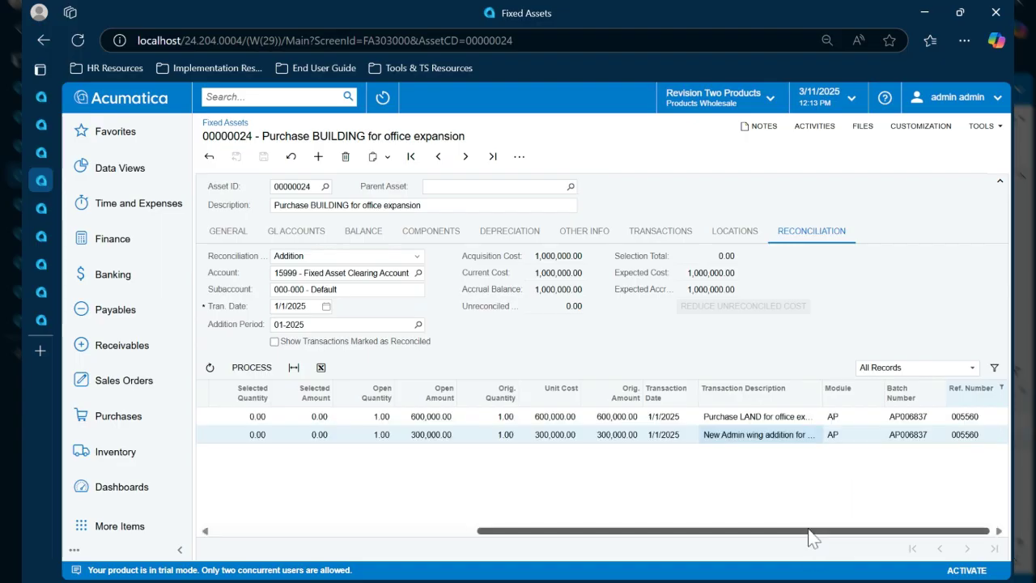
Select the 300,000.00 New Admin wing addition line for reconciliation as an Addition, and set the transaction date to 2/8/2025.
left_click_drag(808, 531, 804, 530)
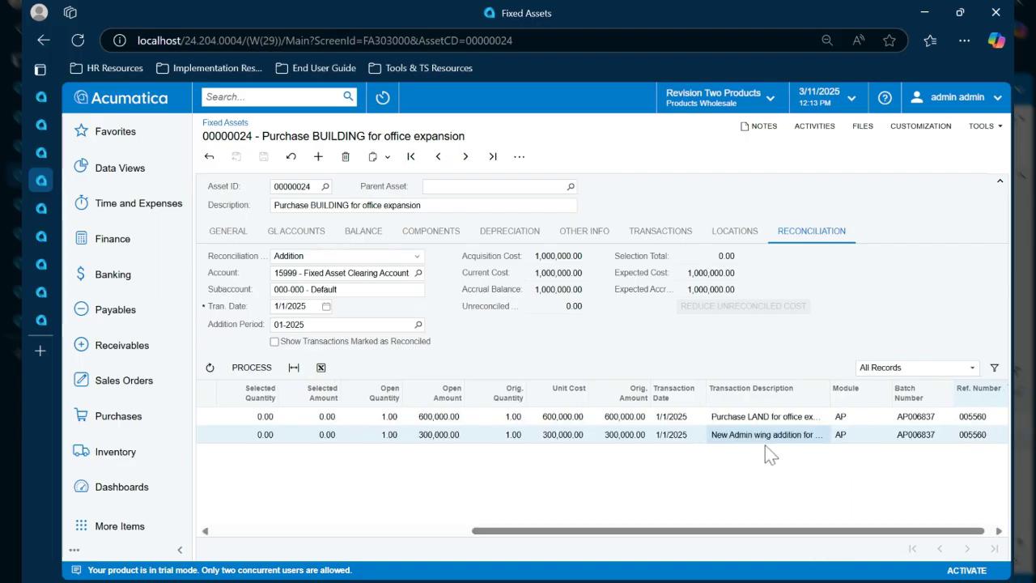
left_click_drag(717, 529, 370, 537)
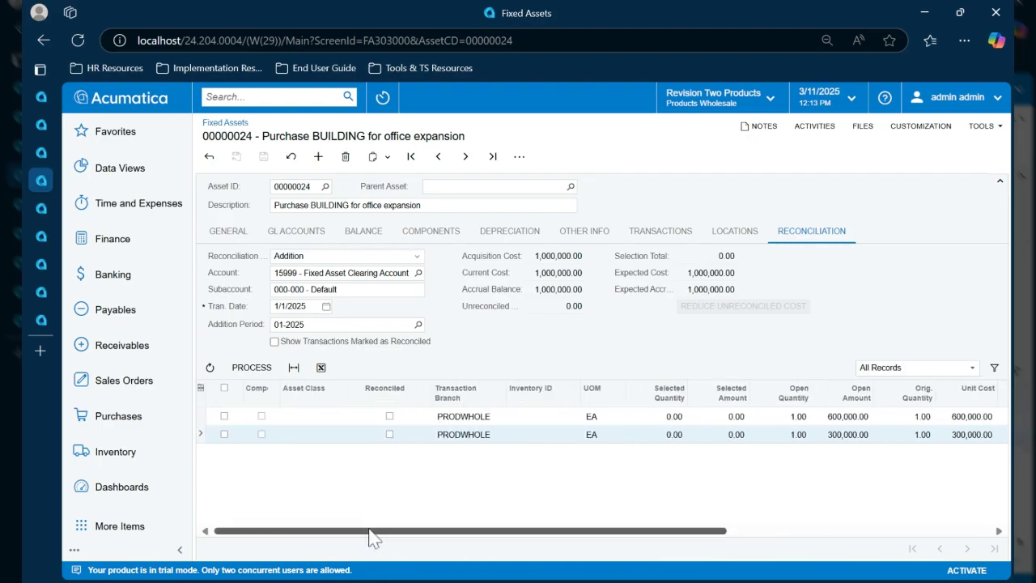
left_click(224, 435)
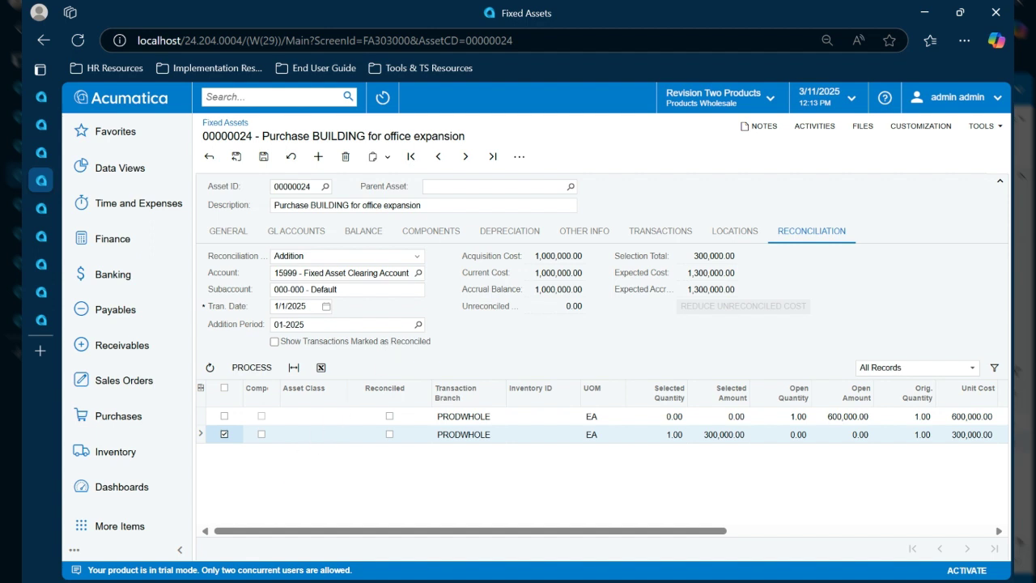
left_click(343, 256)
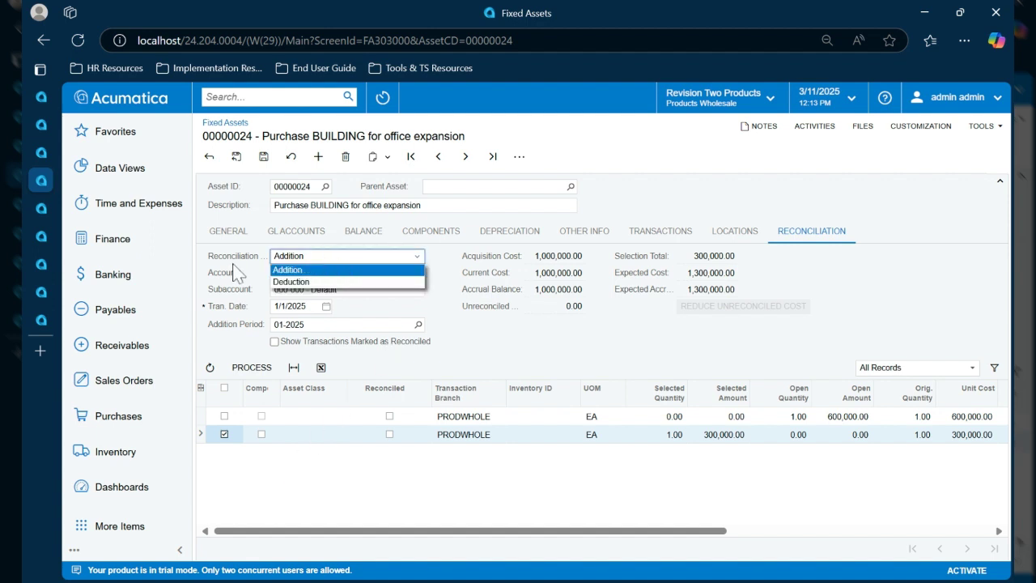
left_click(435, 311)
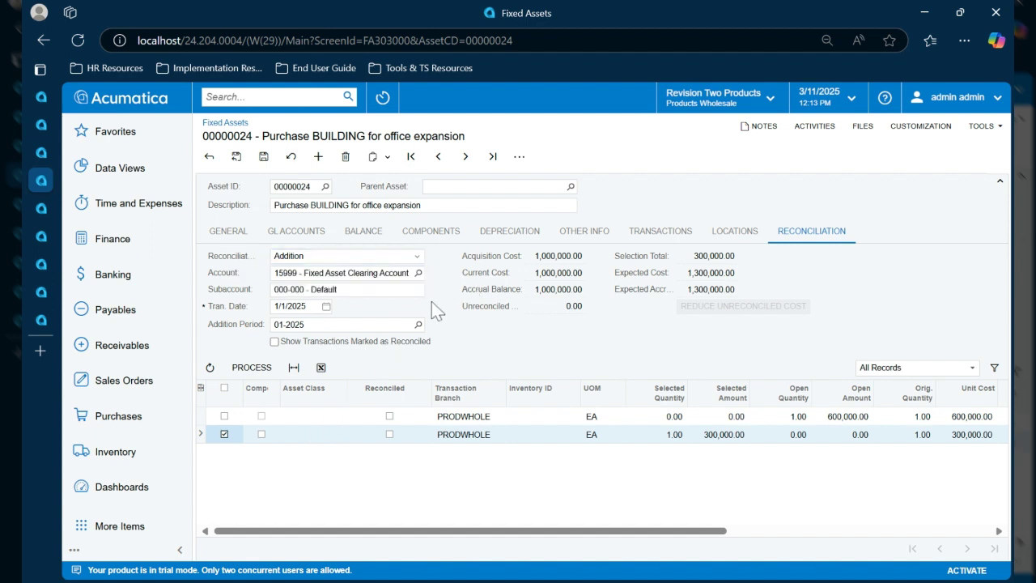
left_click(326, 307)
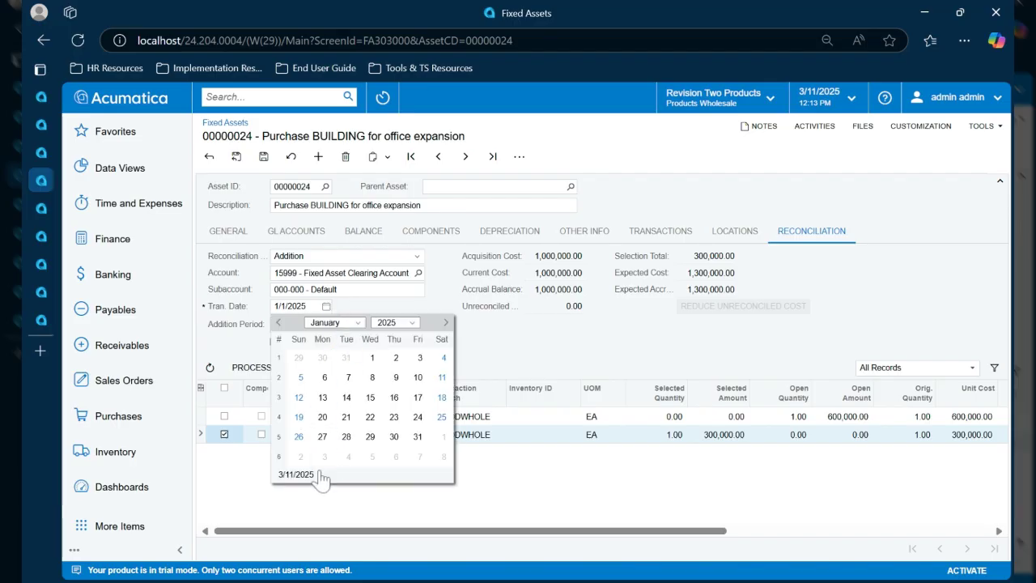
left_click(443, 456)
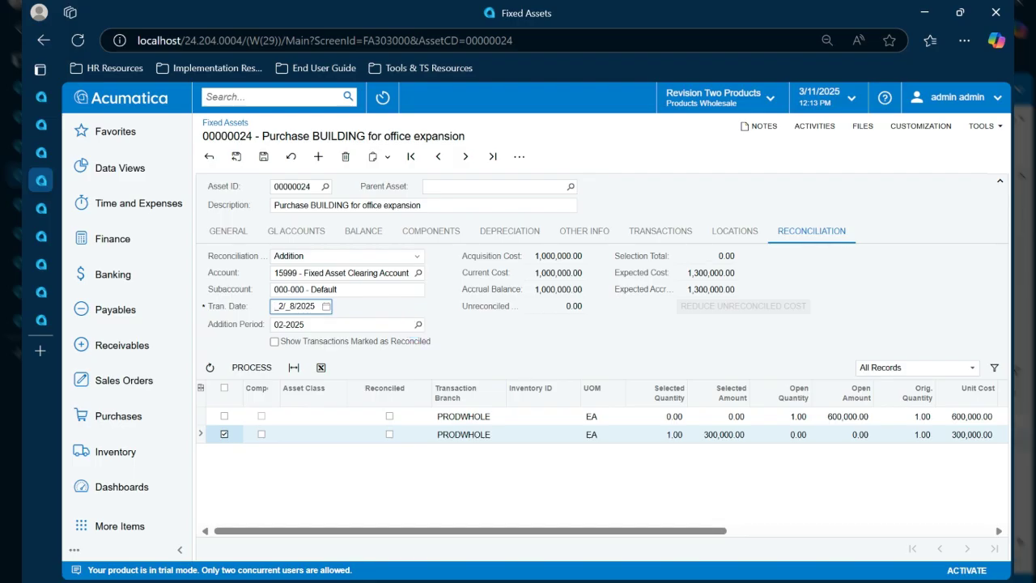
Process the selected Admin wing addition into the building asset and save the asset.
left_click(252, 367)
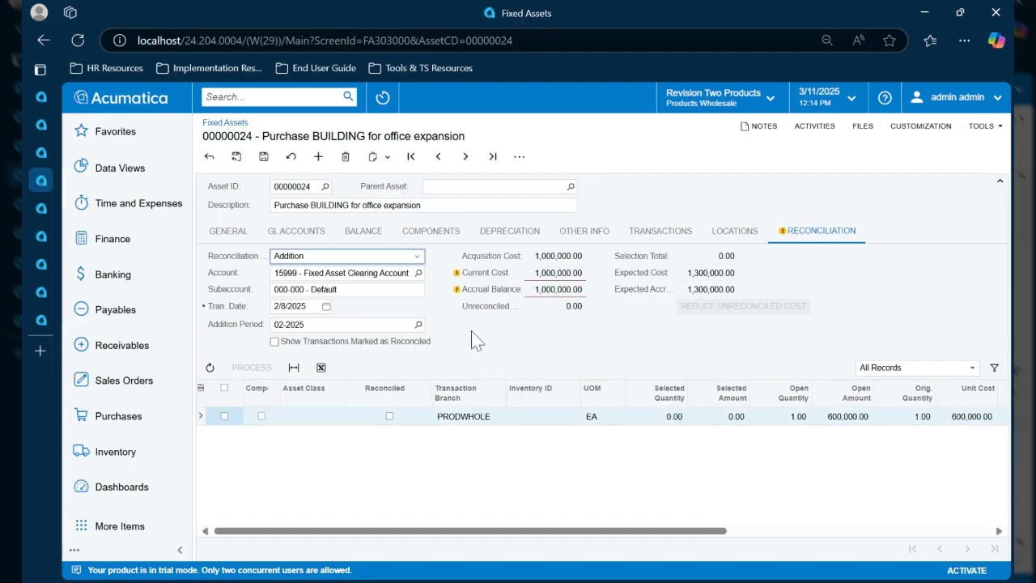
mouse_move(458, 293)
left_click(264, 160)
Locate the unreleased 300,000.00 addition entries in the building asset's transactions, and release fixed asset transaction 000281.
left_click(663, 234)
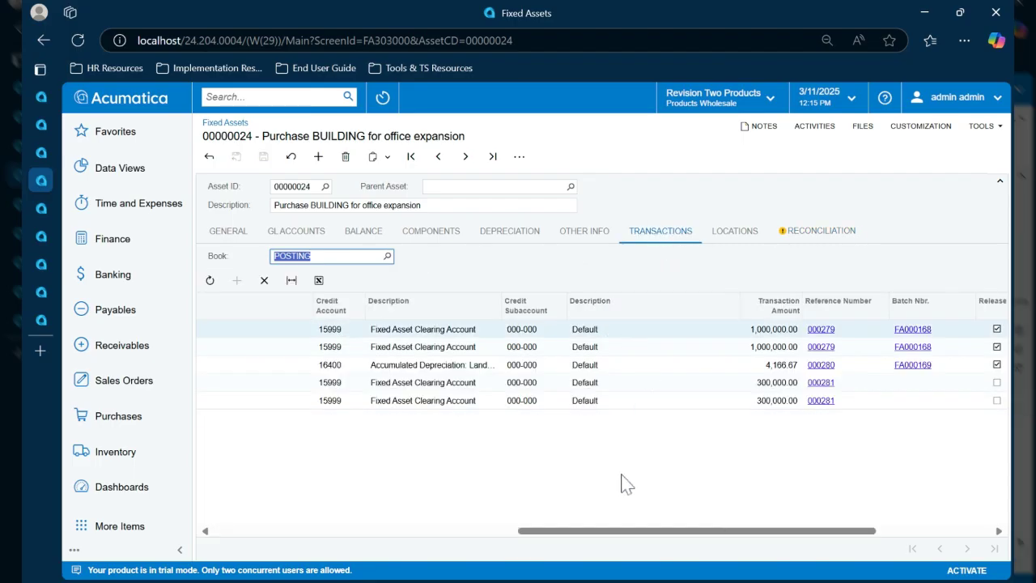
left_click_drag(803, 530, 826, 530)
left_click(769, 384)
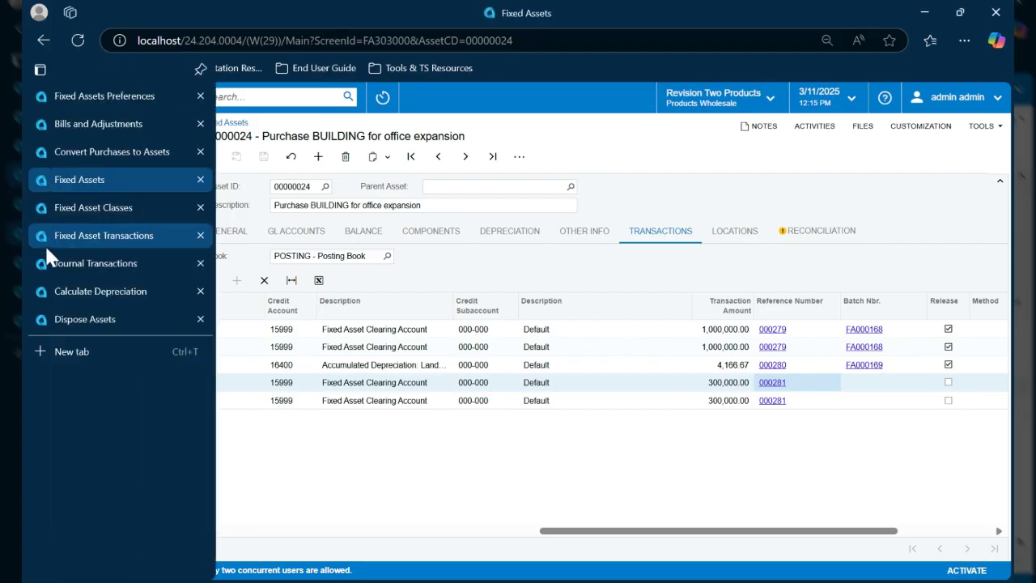
left_click(46, 243)
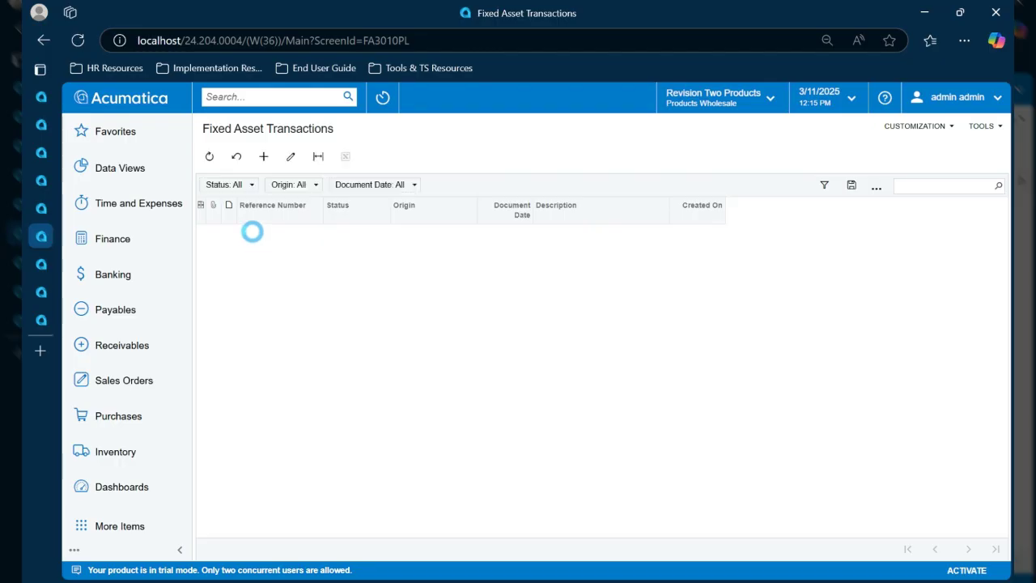
double_click(405, 301)
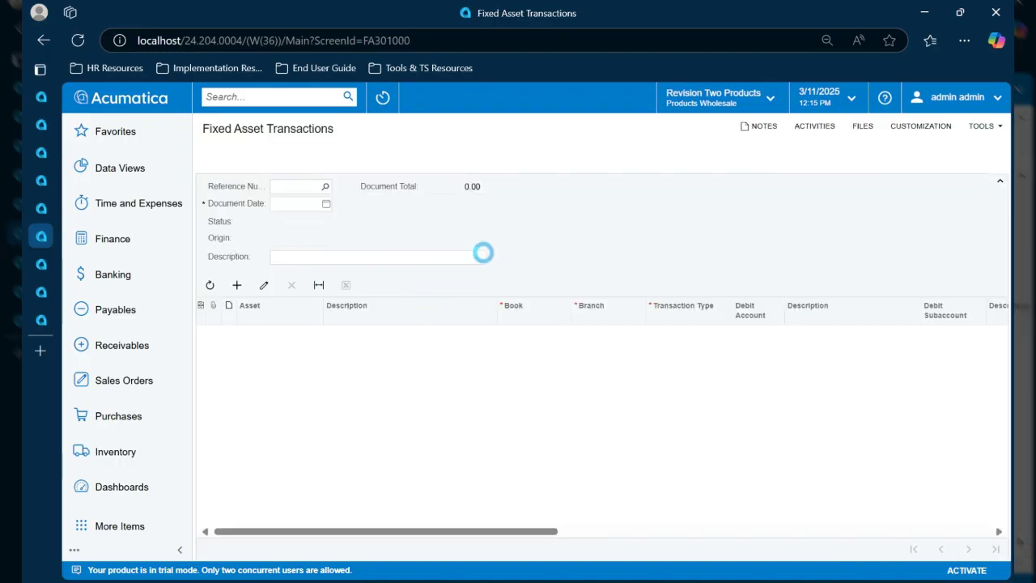
left_click(548, 161)
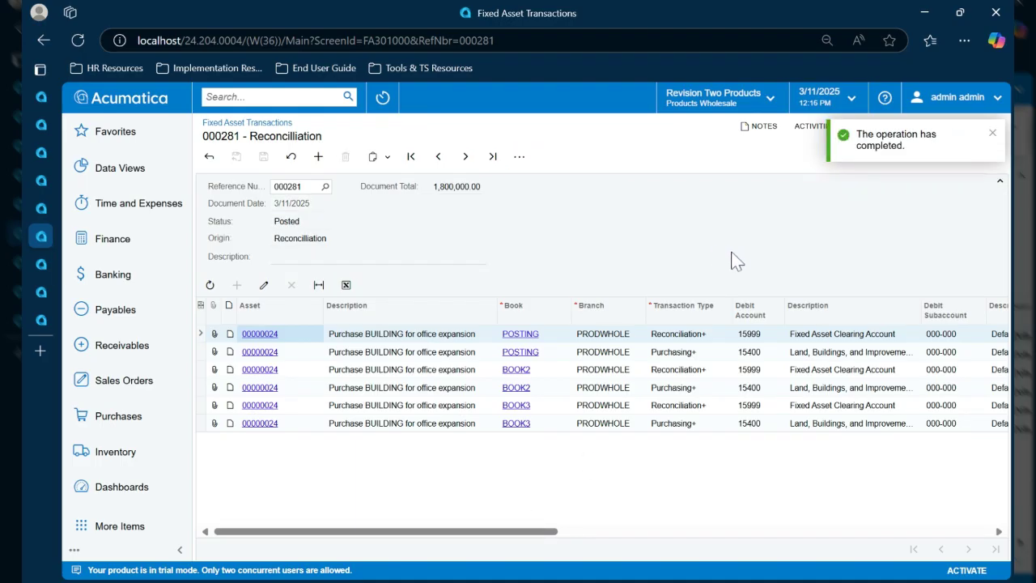
Reload the building asset and examine its POSTING book's acquisition cost, current cost, accumulated depreciation and net value.
mouse_move(43, 205)
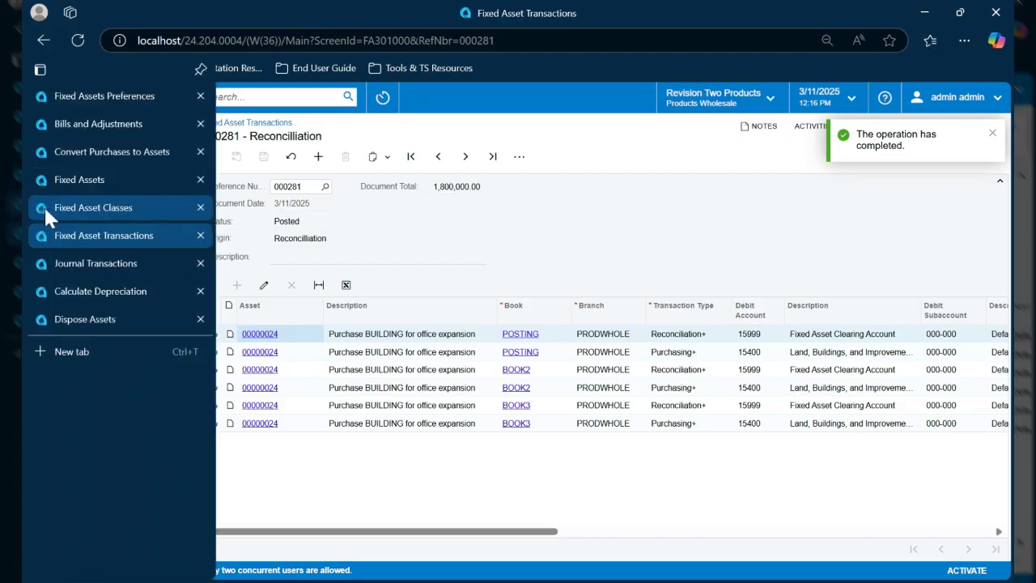
left_click(44, 179)
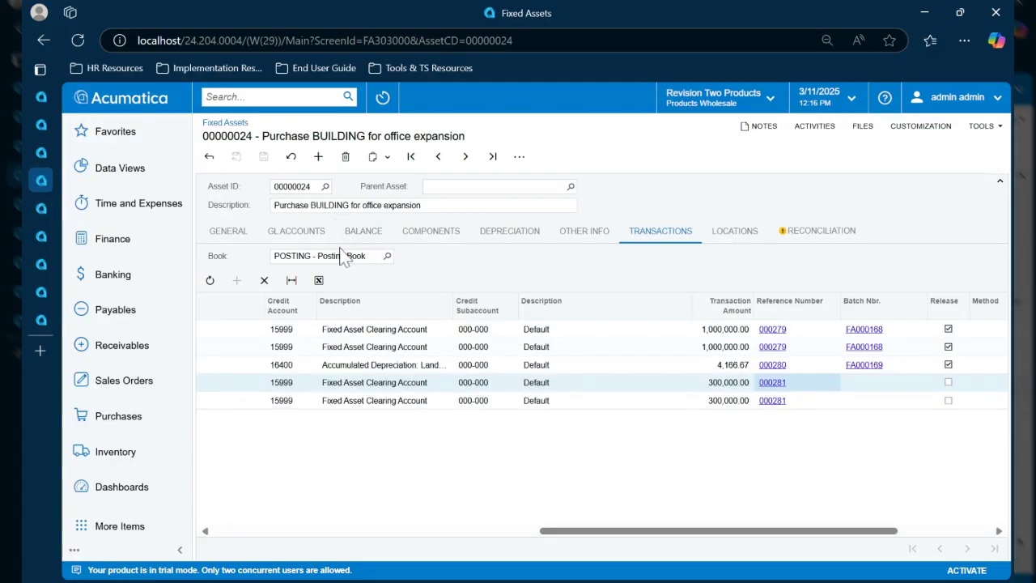
left_click(78, 40)
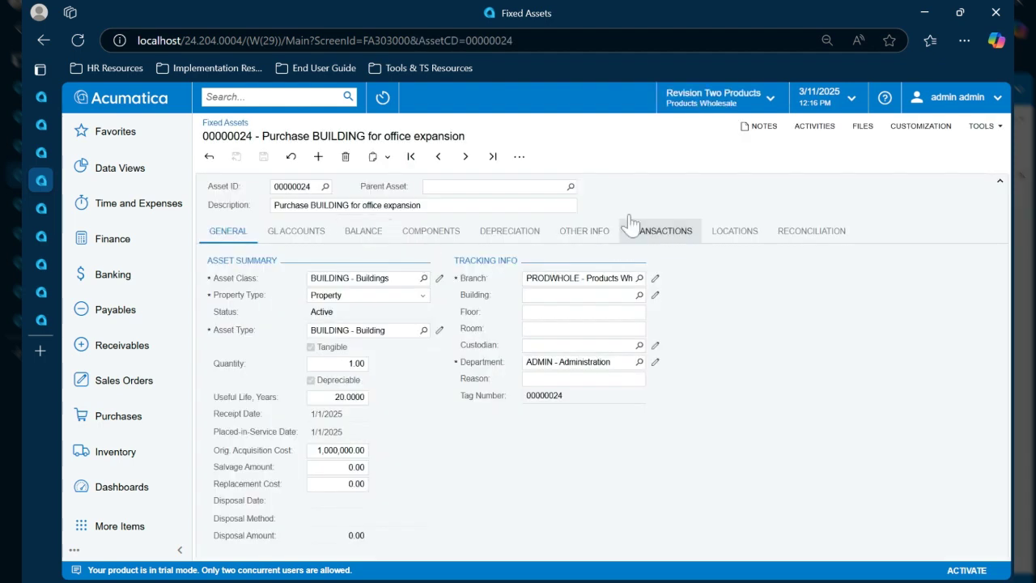
left_click(664, 234)
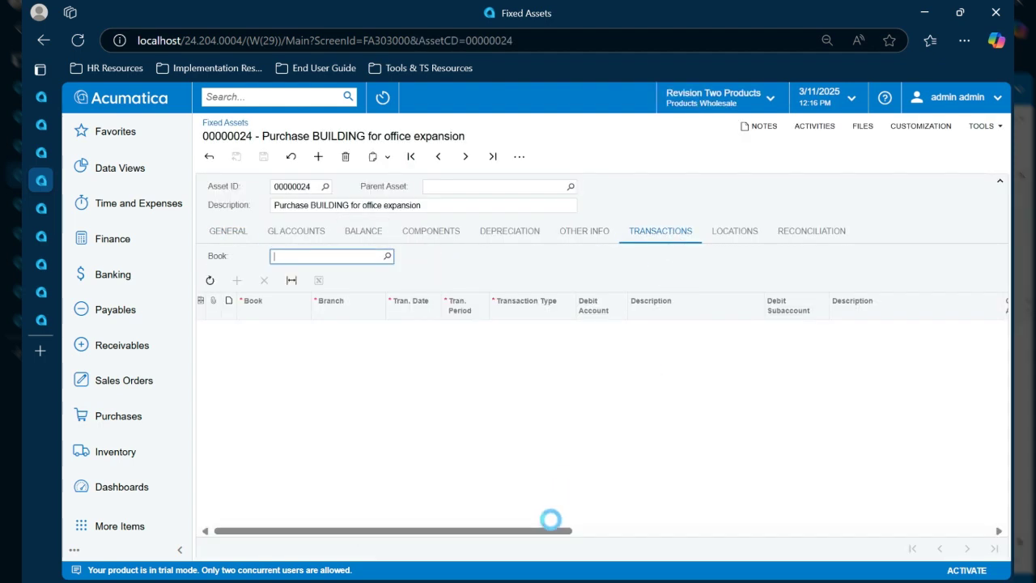
left_click(356, 232)
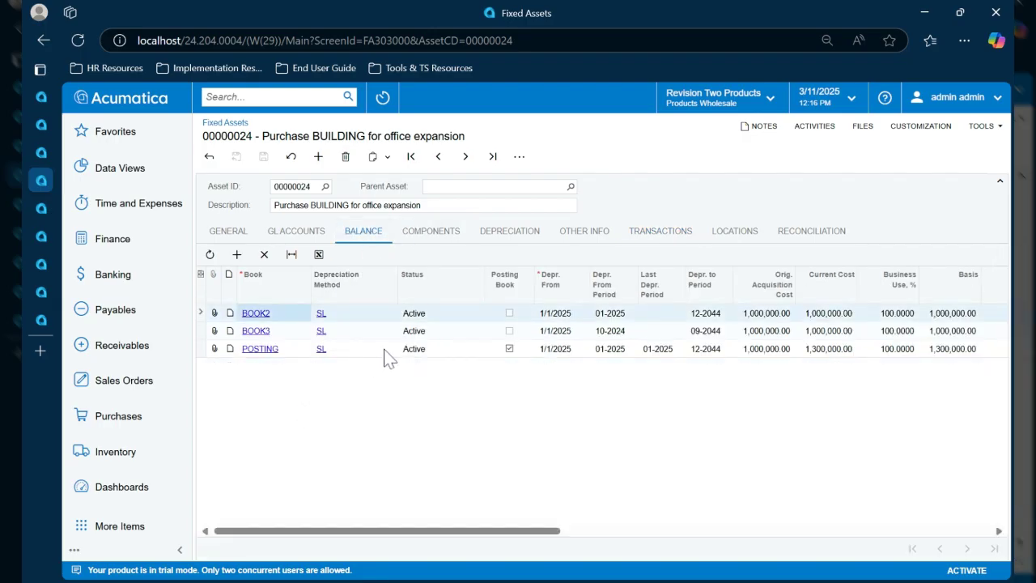
left_click_drag(446, 532, 607, 544)
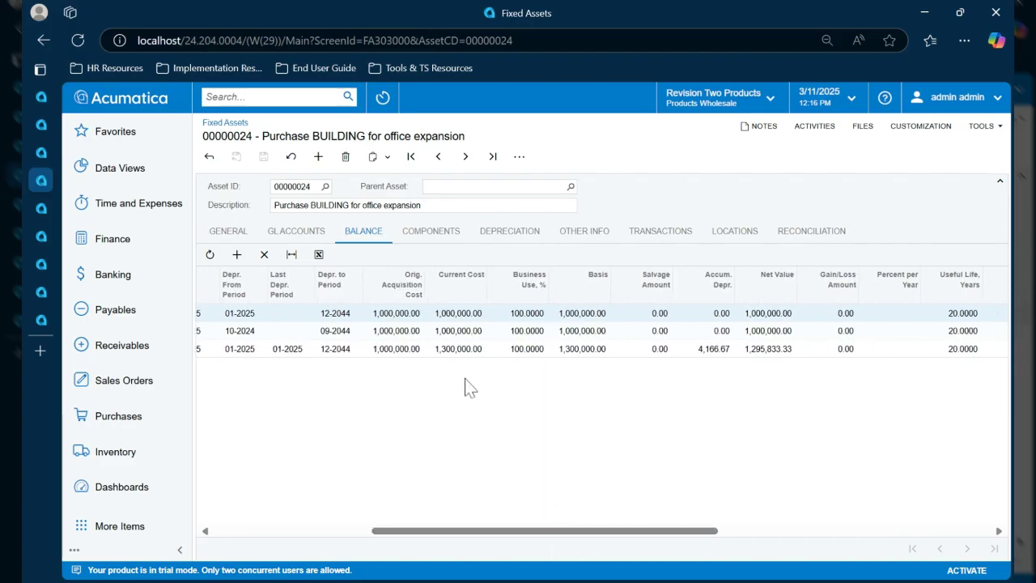
left_click(403, 353)
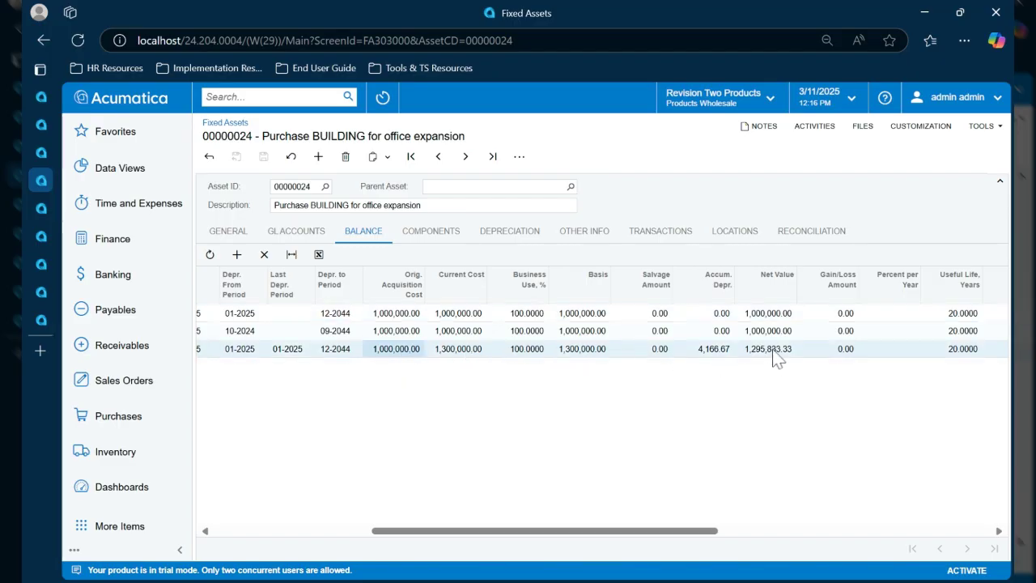
left_click(717, 349)
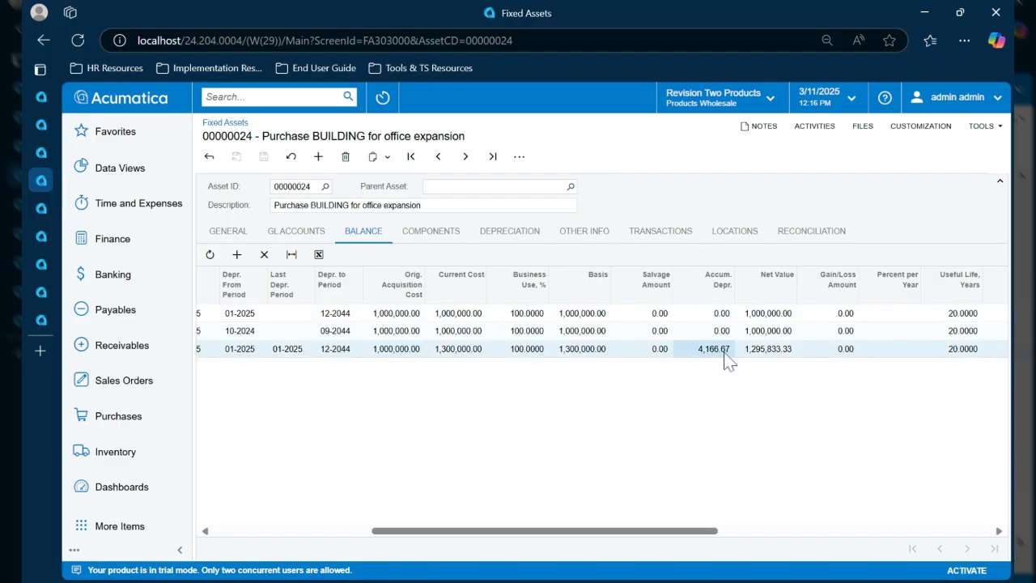
left_click(766, 353)
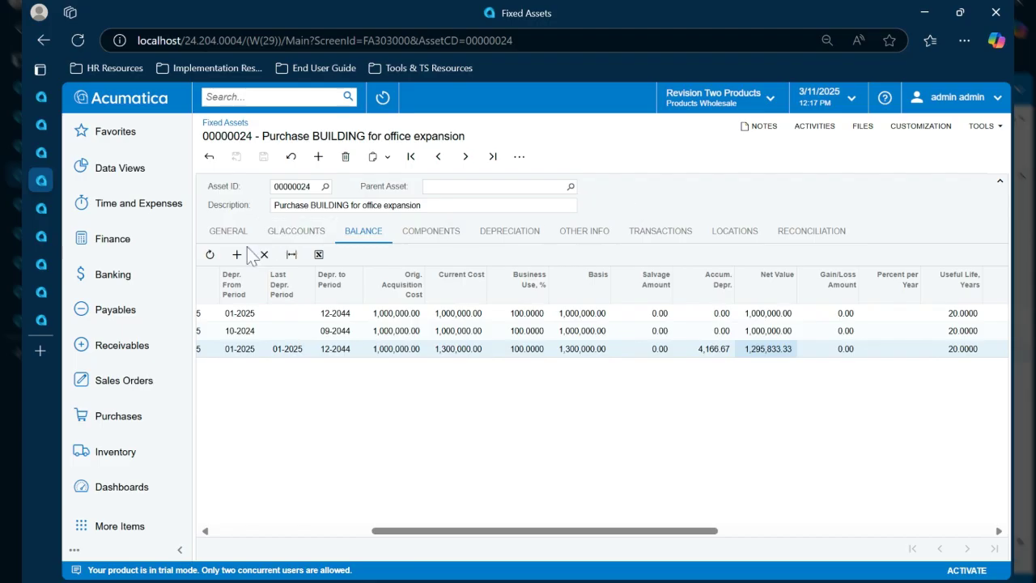
Dispose of the building asset using disposal method 01SOLD - Fixed Asset Sold, with Sold as the reason.
left_click(228, 230)
left_click(844, 361)
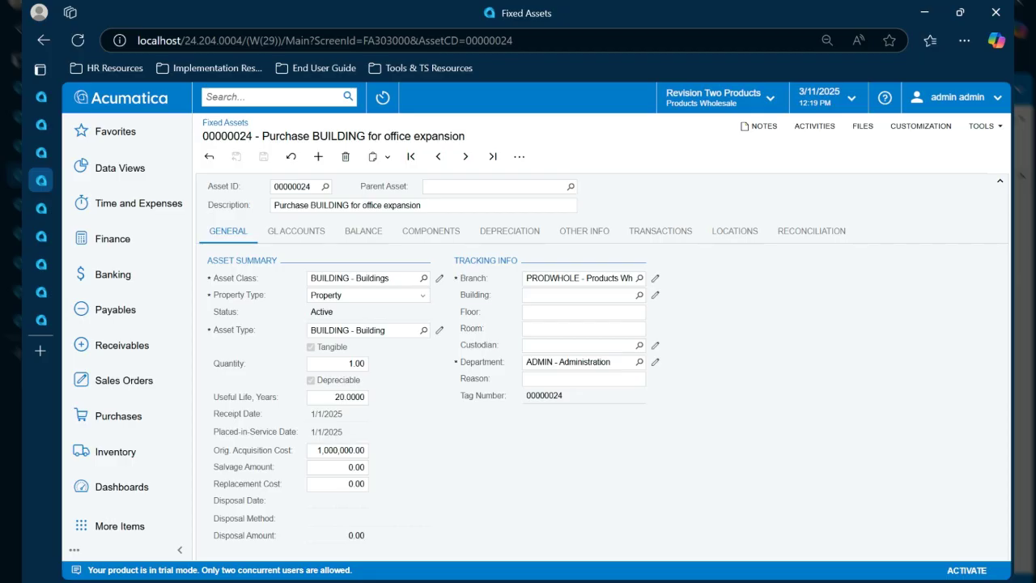
left_click(519, 157)
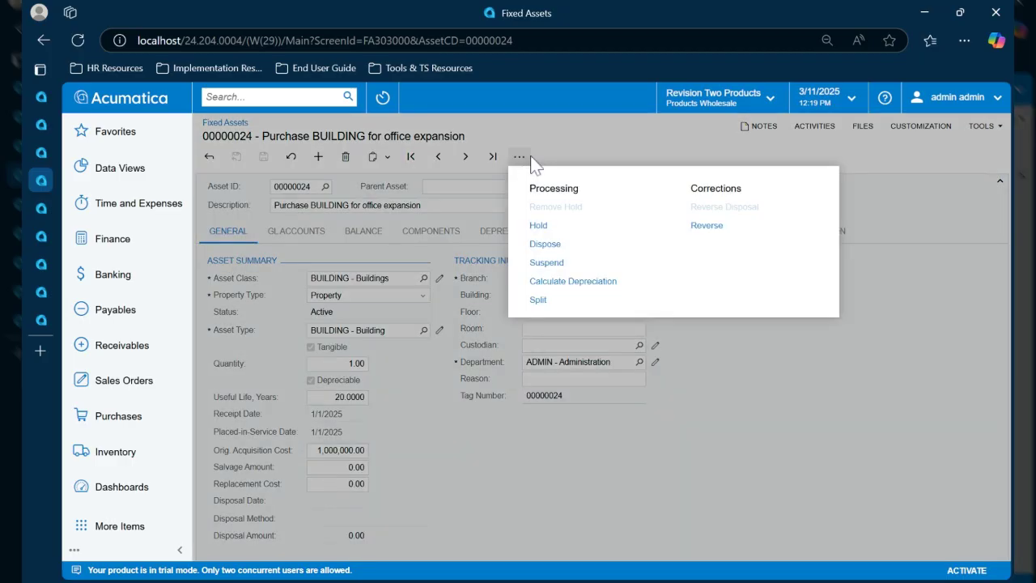
left_click(546, 245)
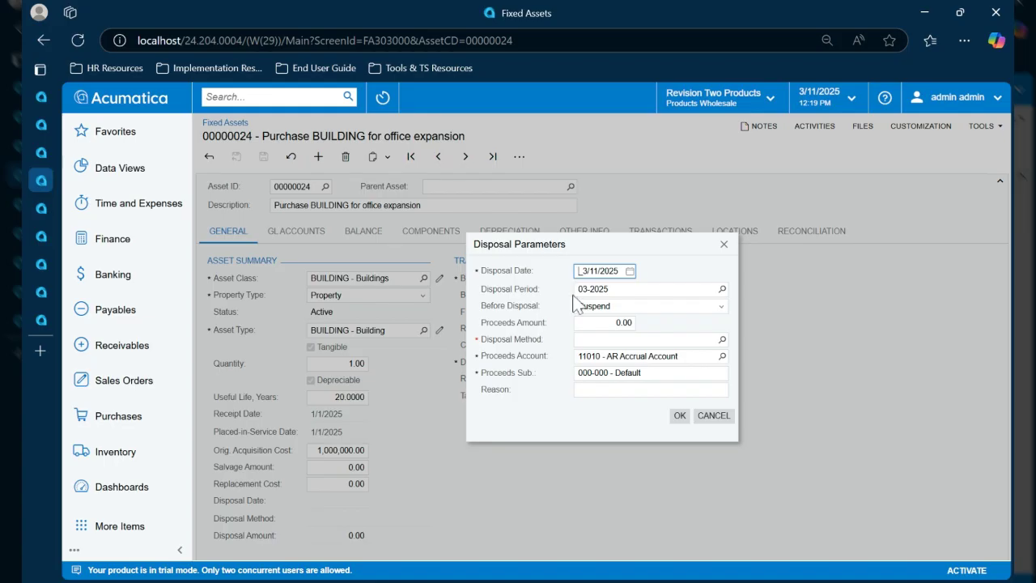
left_click(722, 340)
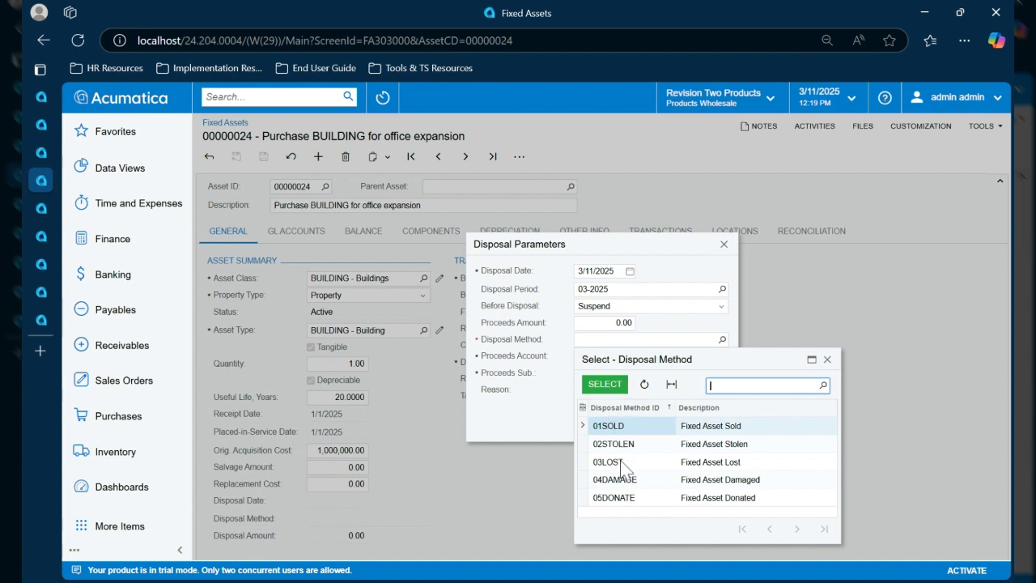
double_click(617, 426)
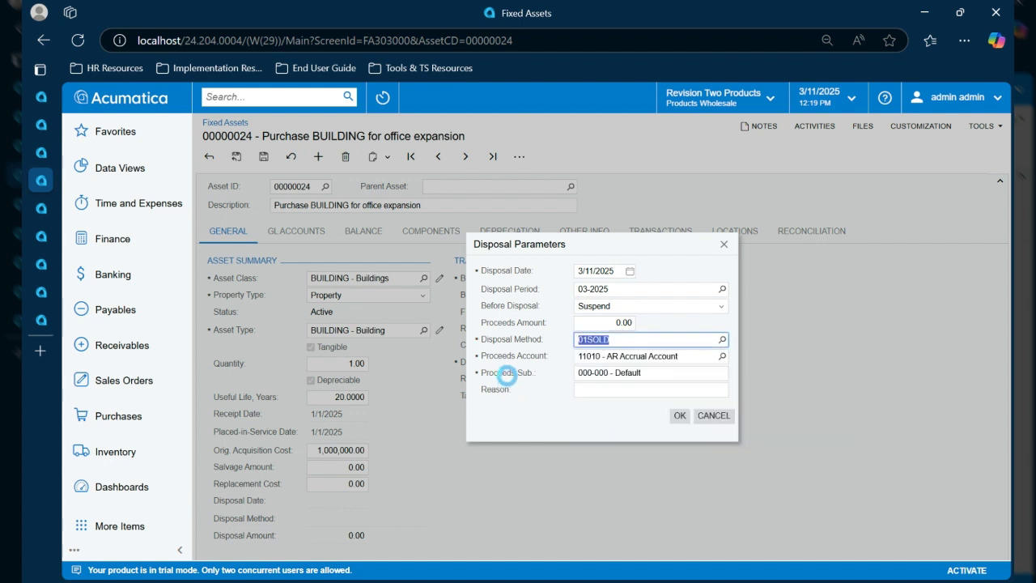
left_click(595, 386)
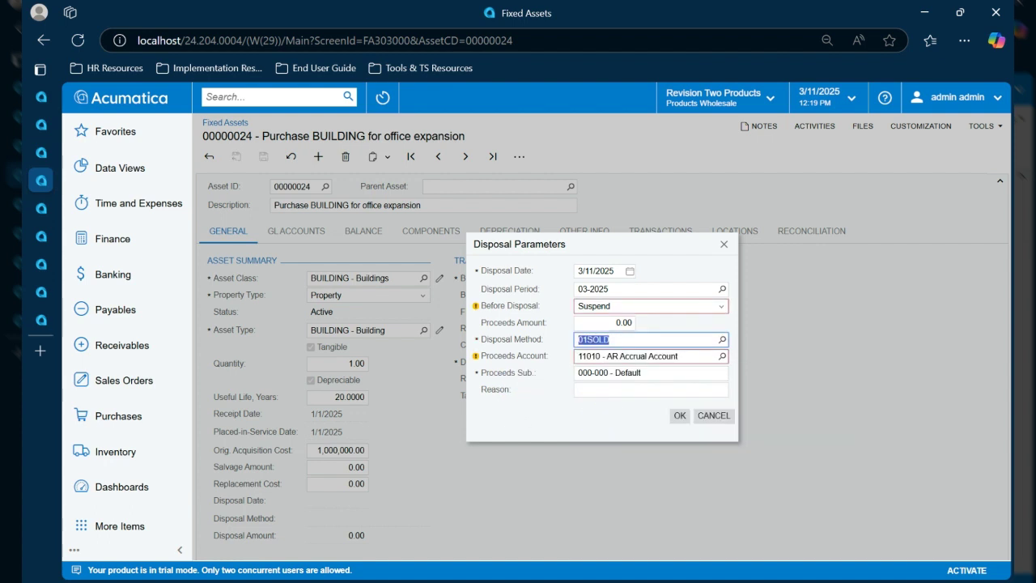
type("Sold")
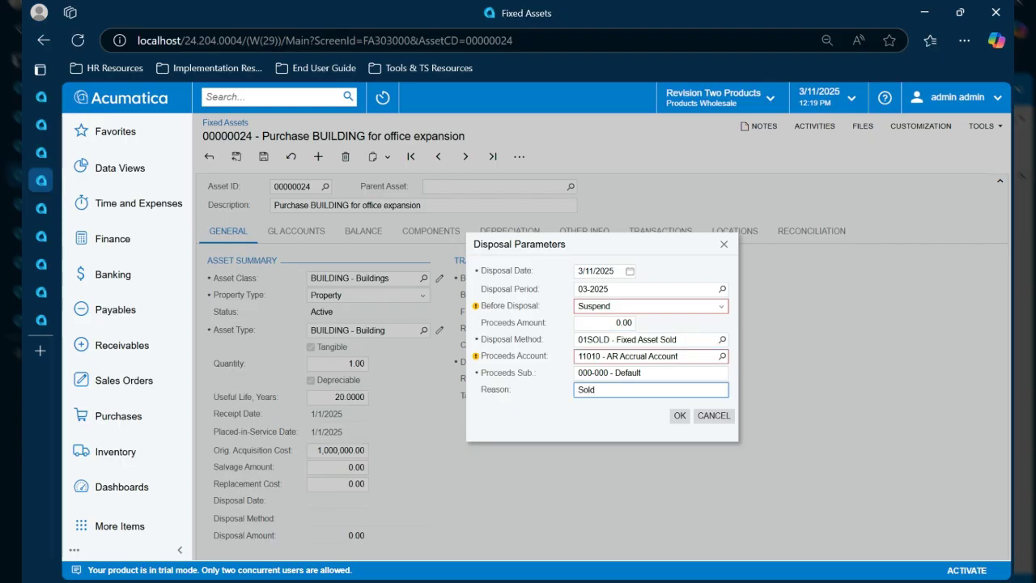
left_click(676, 416)
left_click(677, 416)
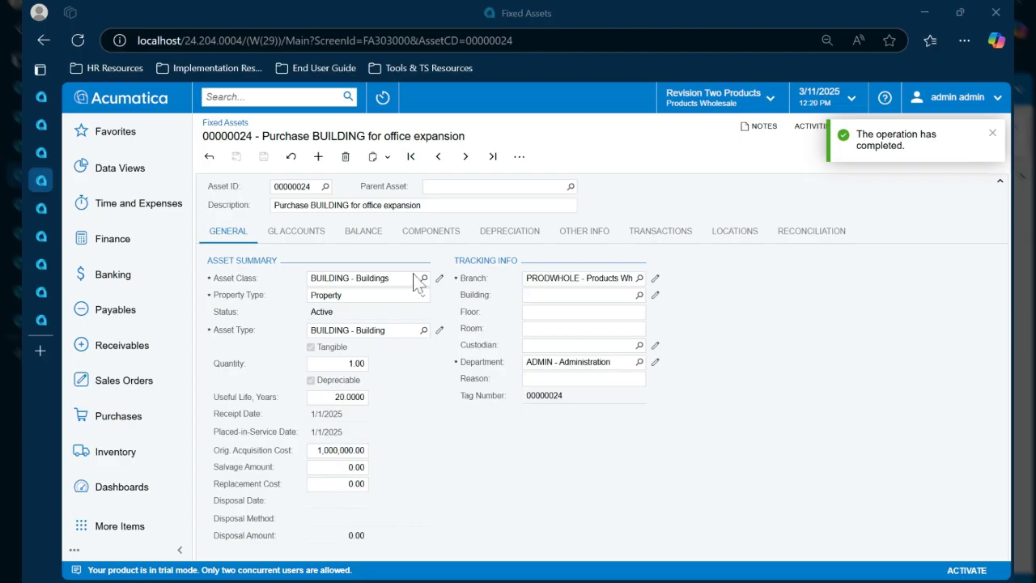
Locate the building's disposal entries among the fixed asset transactions, and release disposal transaction 000282.
mouse_move(41, 234)
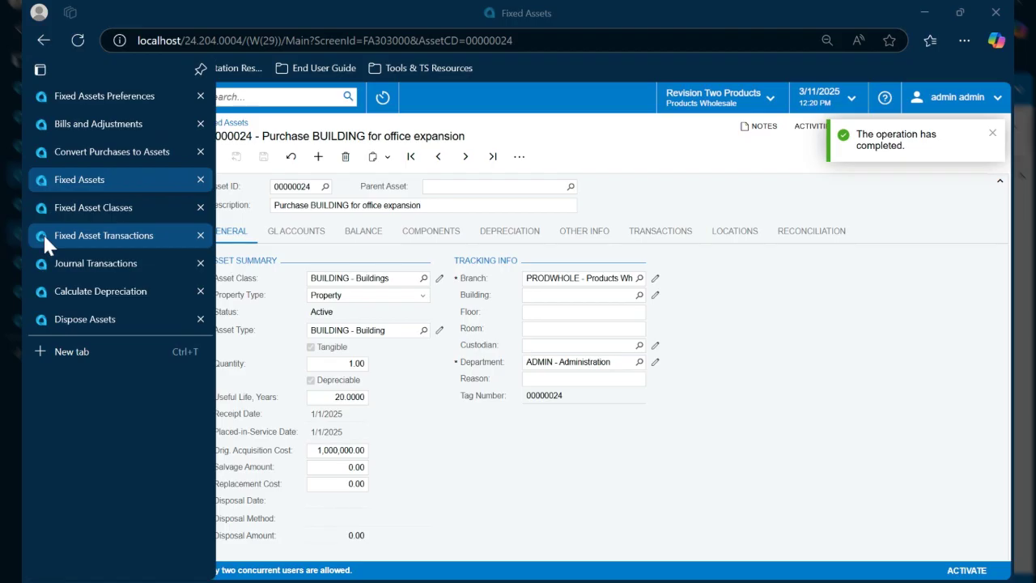
left_click(662, 236)
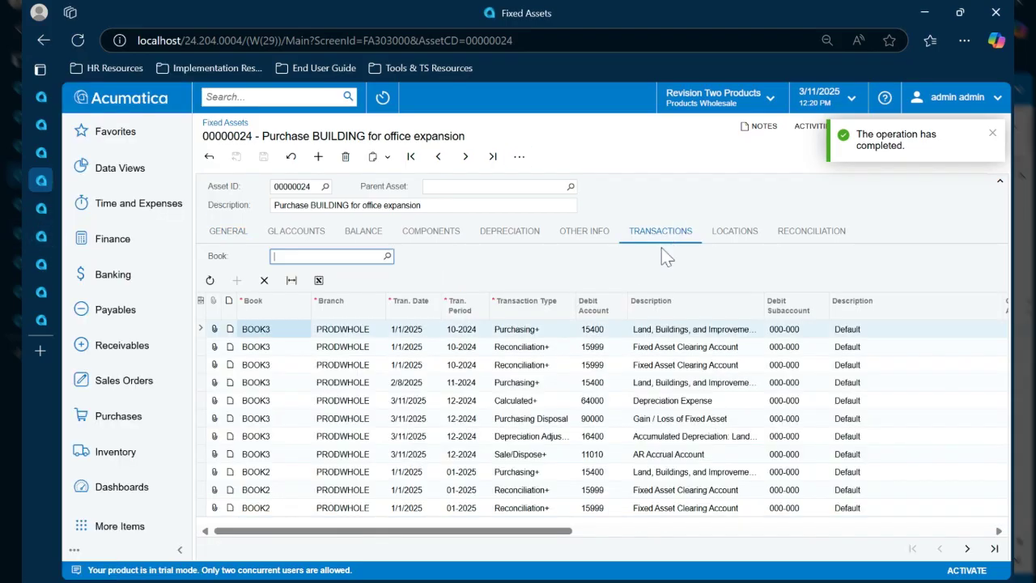
left_click(81, 236)
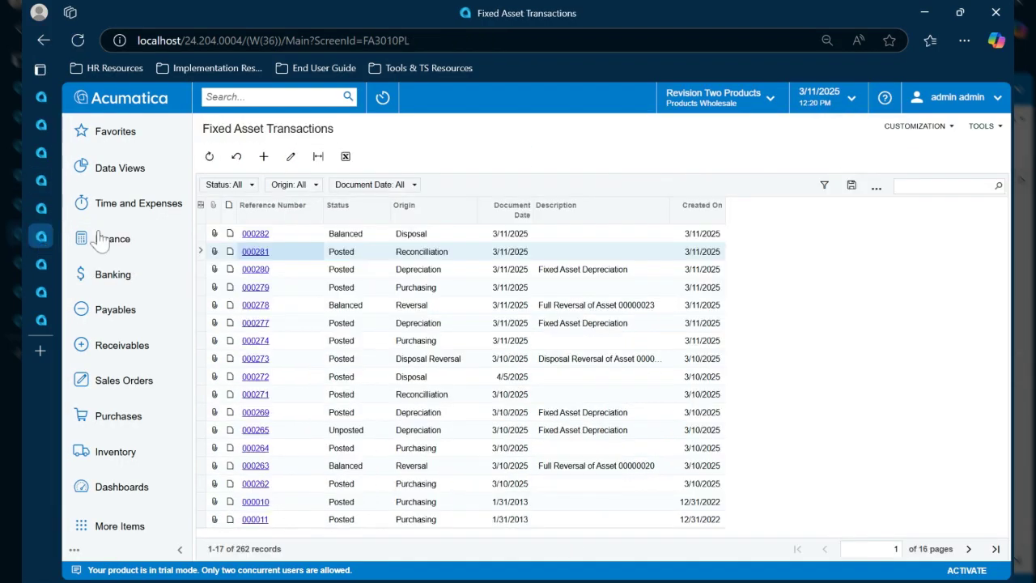
double_click(363, 233)
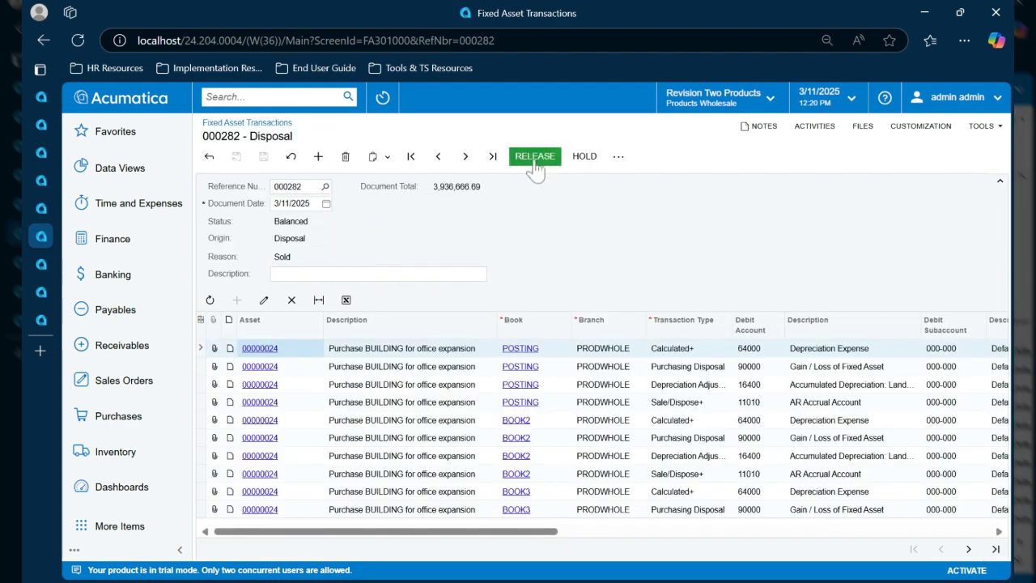
left_click(536, 157)
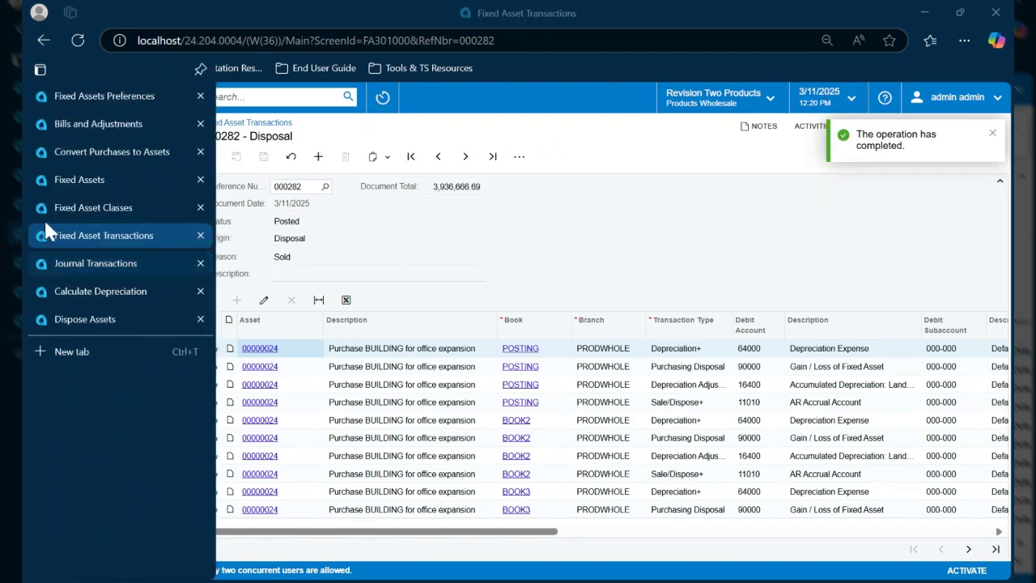
Reload the building asset and examine its status, acquisition cost and disposal details in the general summary.
left_click(60, 178)
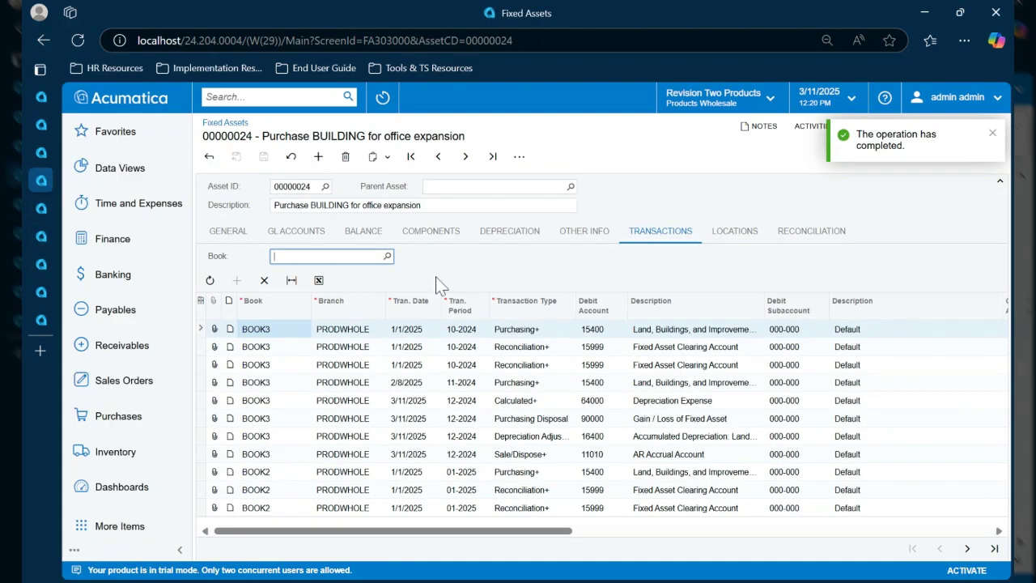
left_click(78, 40)
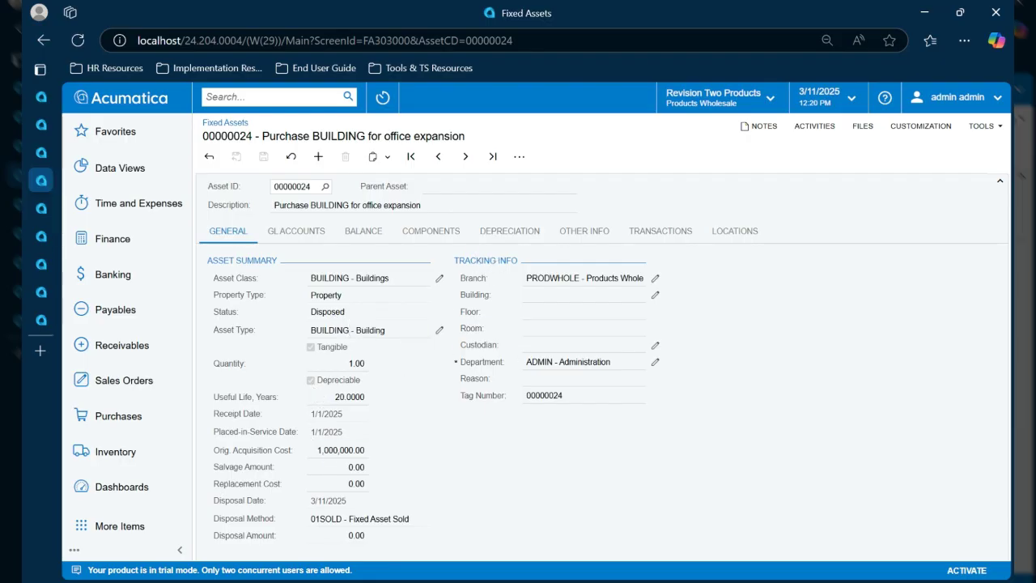
double_click(330, 450)
left_click(333, 309)
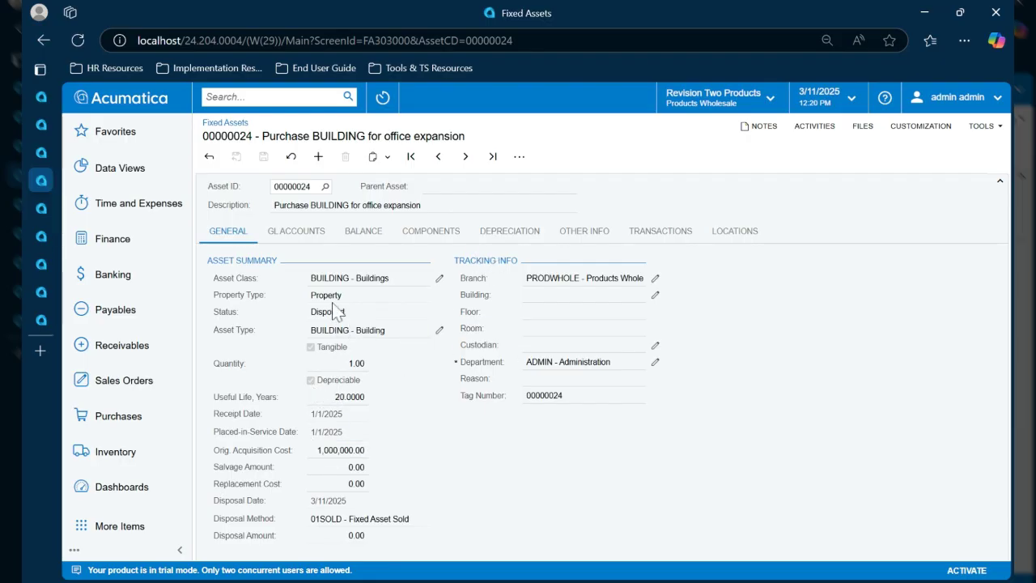
left_click(280, 235)
left_click(231, 233)
Reverse the building asset's disposal with reversal date 3/11/2025 and period 03-2025, and release disposal reversal transaction 000283.
left_click(522, 160)
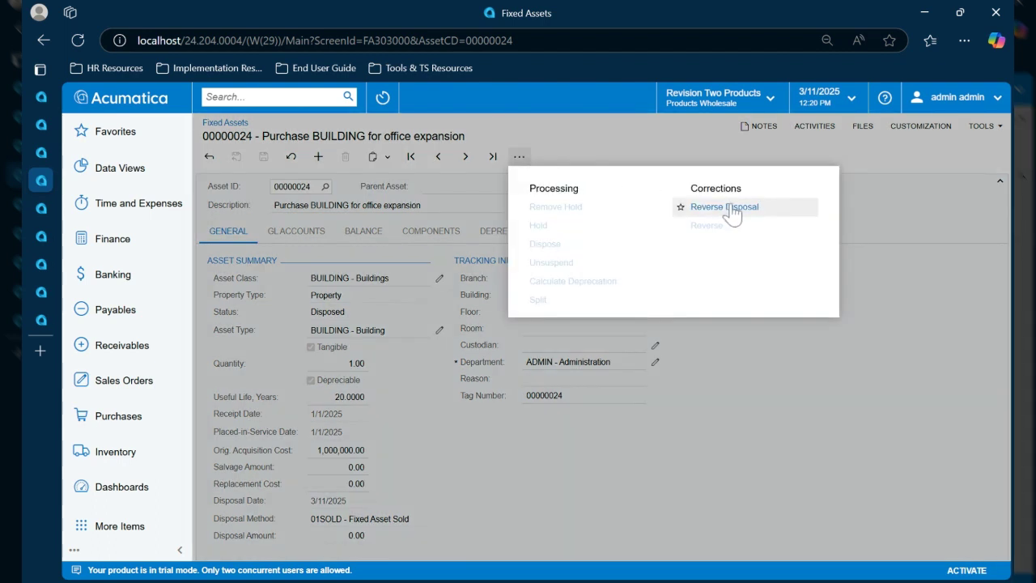
left_click(728, 209)
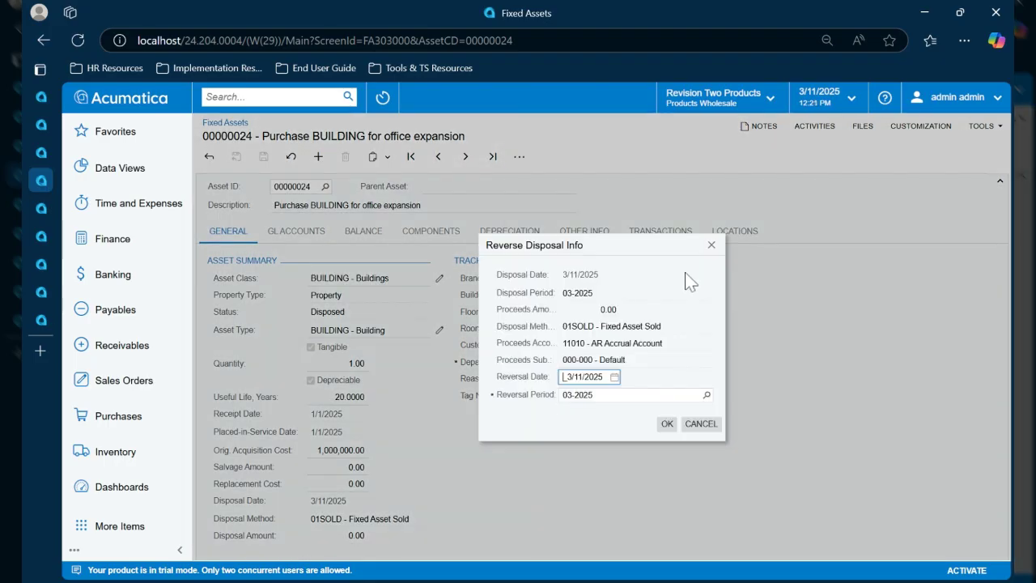
left_click(664, 419)
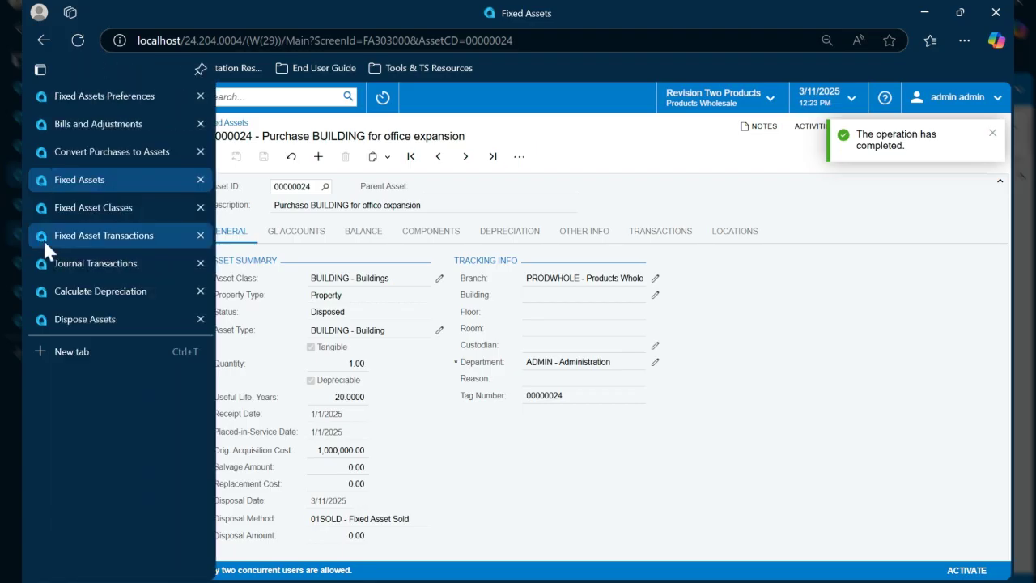
left_click(44, 243)
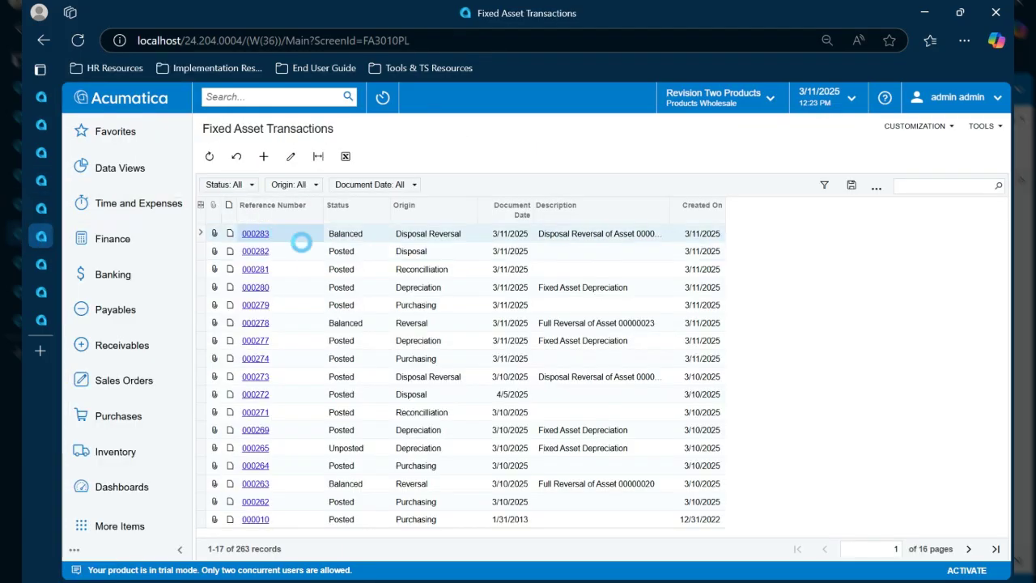
left_click(300, 242)
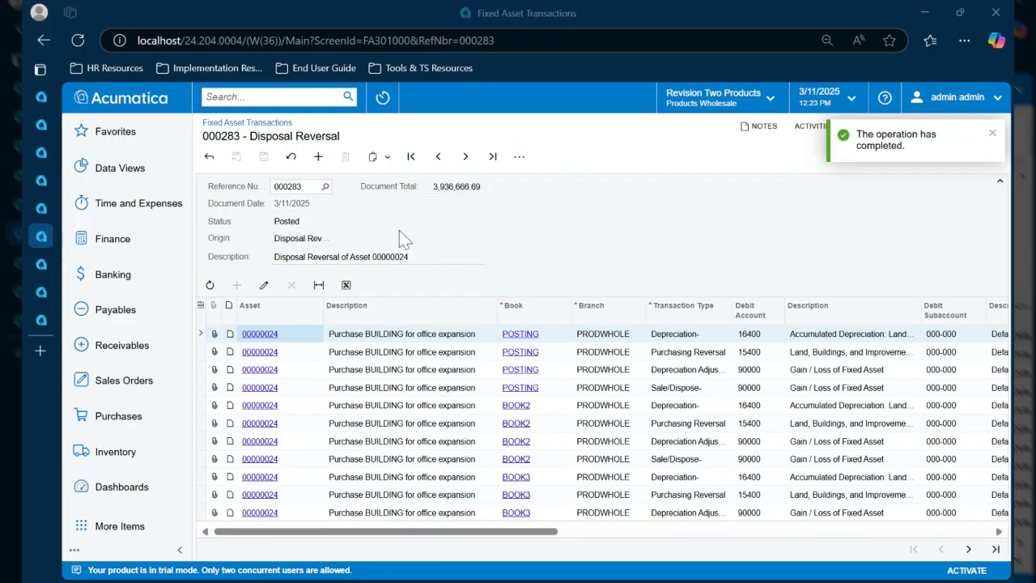
Reload the building asset and examine its status and the balances of its depreciation books after the disposal reversal.
mouse_move(39, 149)
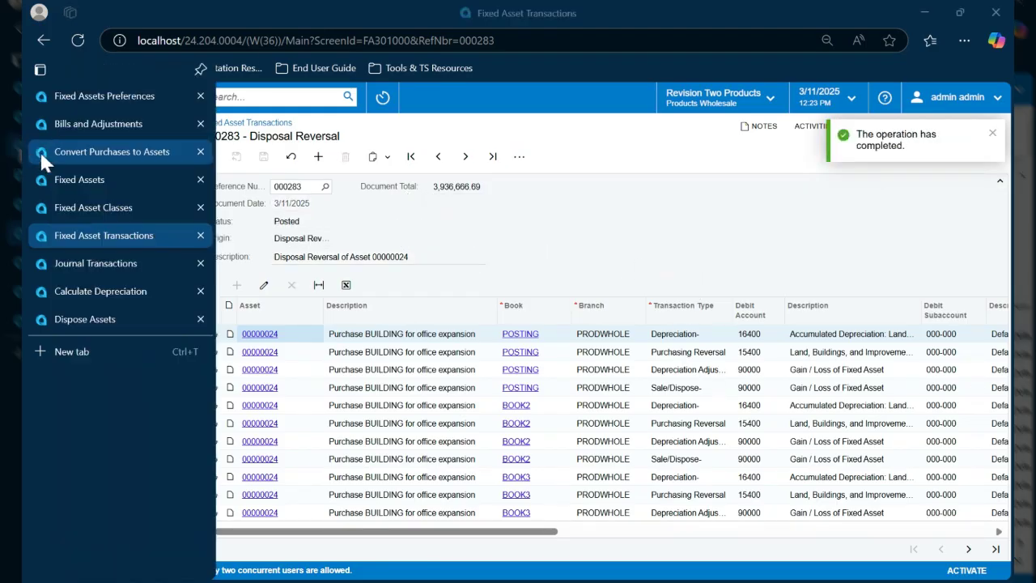
left_click(65, 179)
left_click(77, 39)
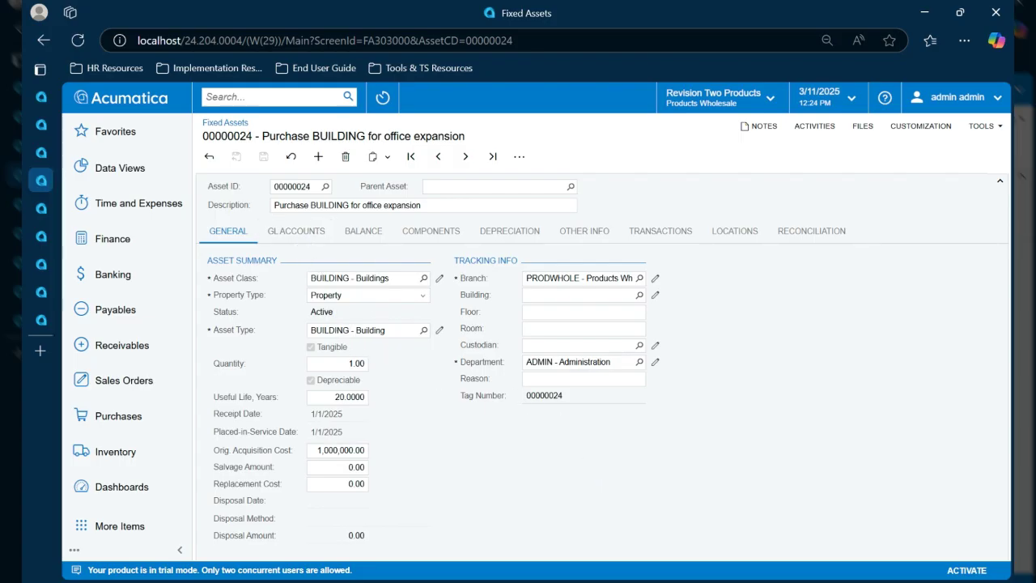
left_click(364, 232)
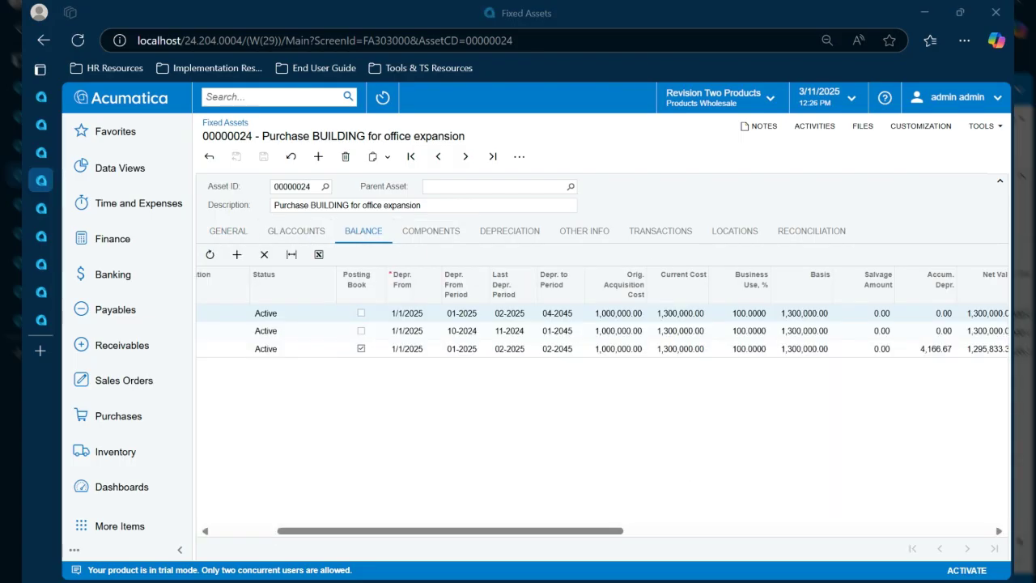